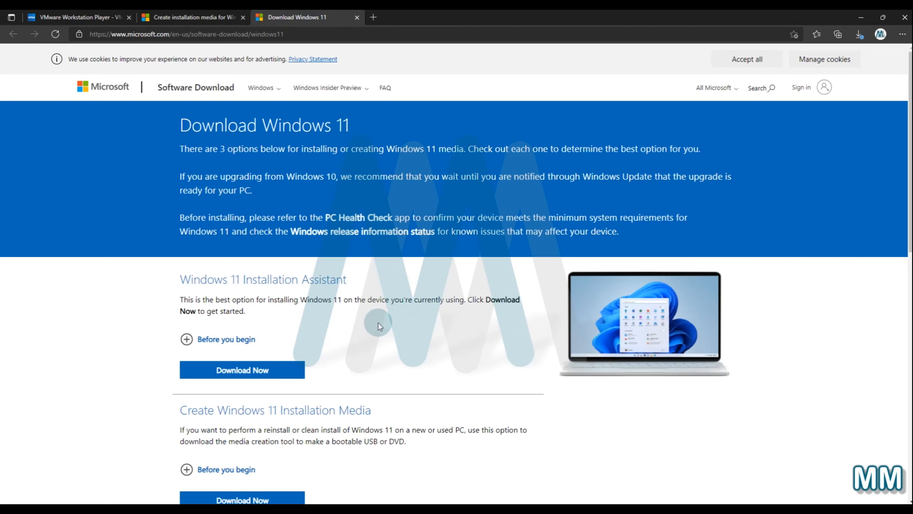
- Choose Windows 11 as the download in the Windows 11 Disk Image (ISO) section
scroll(378, 322, down, 10)
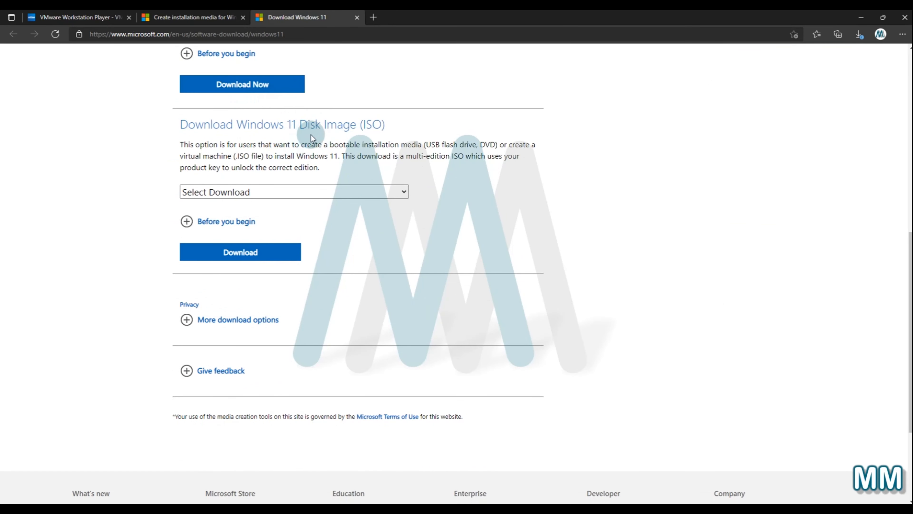
scroll(311, 135, up, 9)
scroll(347, 202, down, 10)
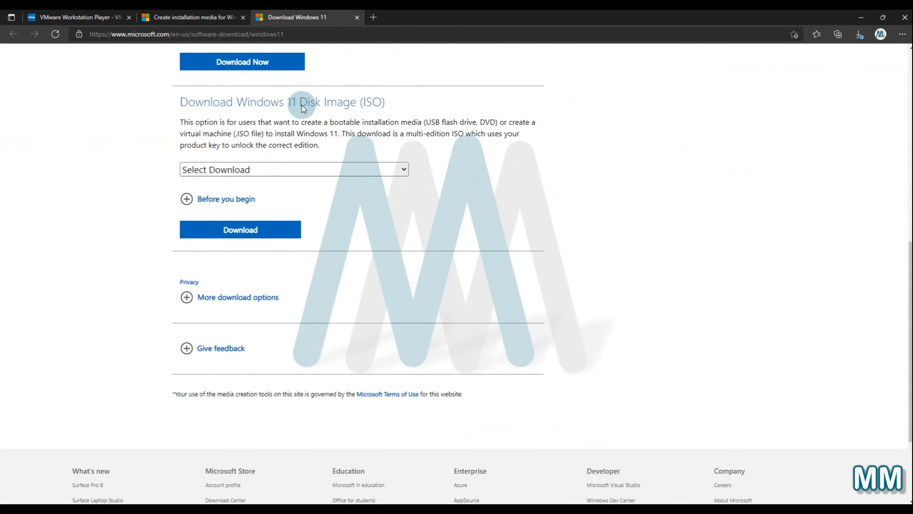
scroll(301, 105, up, 1)
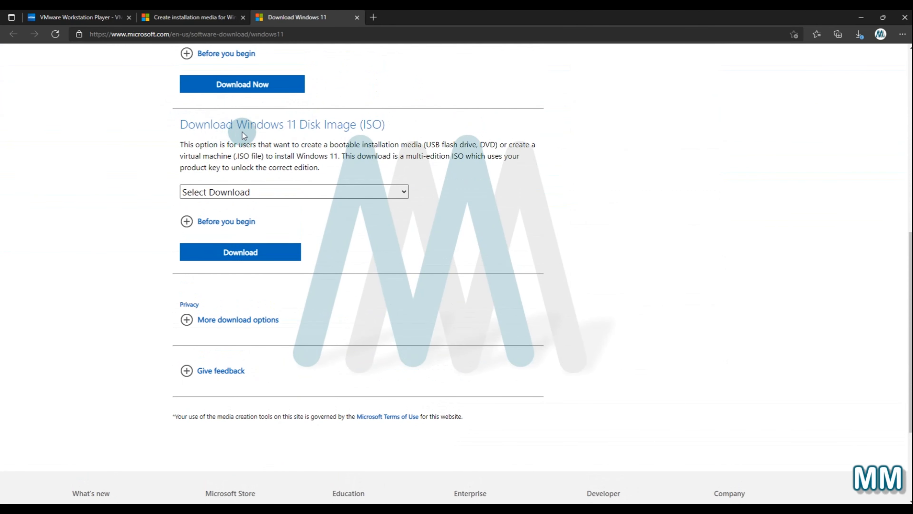
key(ctrl+plus)
key(ctrl+plus)
click(248, 229)
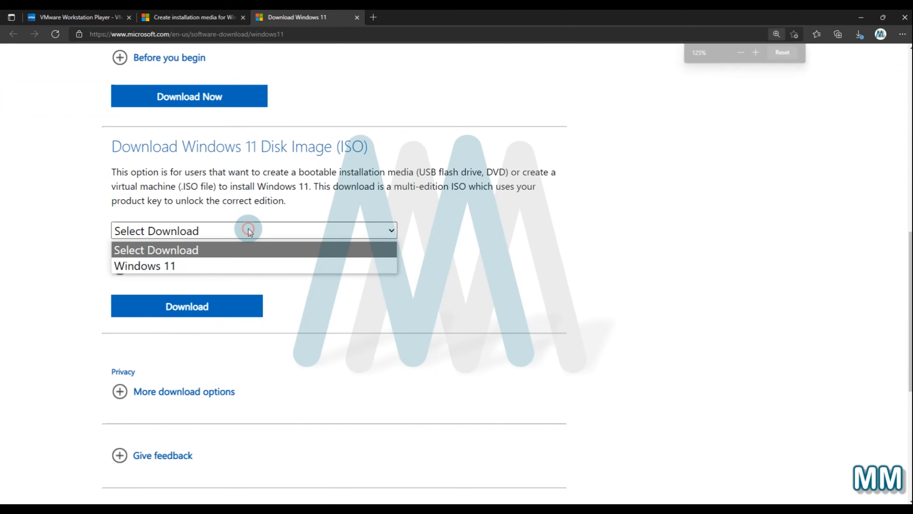
click(238, 263)
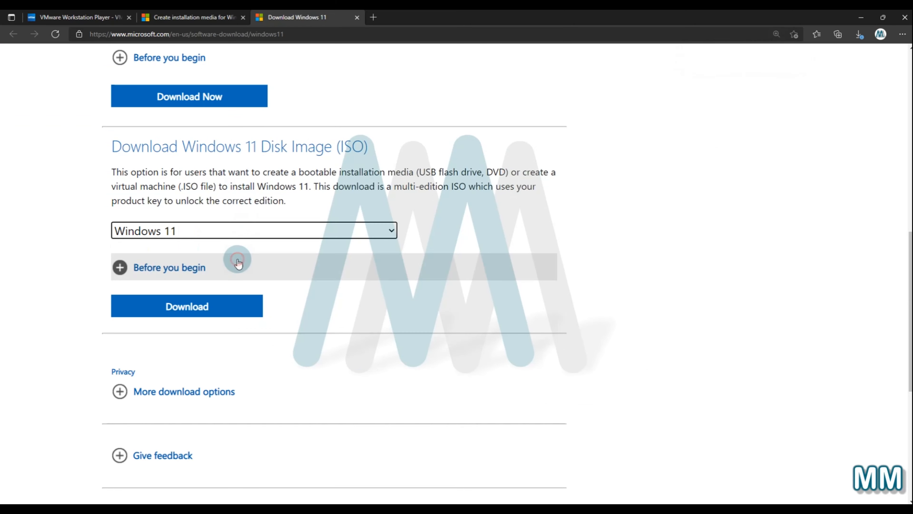
- Expand and review the ISO's Before you begin notes, and submit the Windows 11 disk image download
click(201, 266)
scroll(212, 251, down, 20)
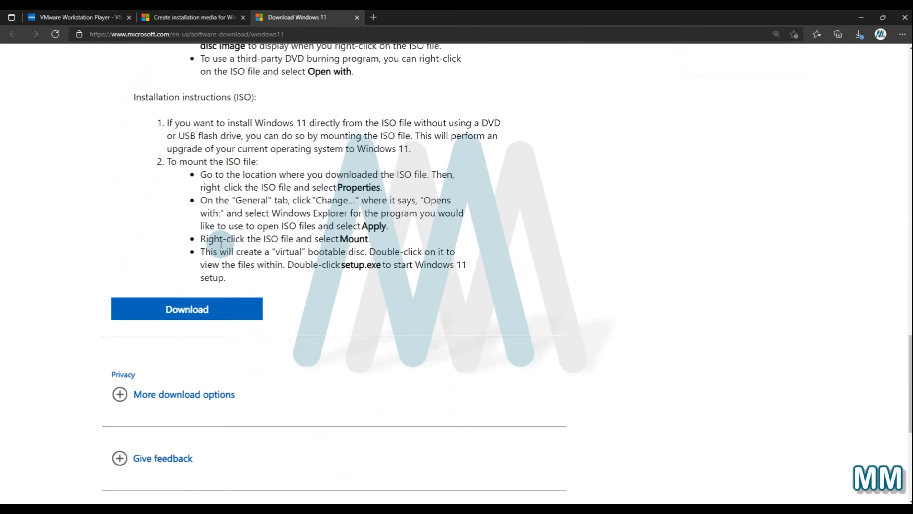
scroll(216, 230, down, 5)
scroll(204, 212, up, 15)
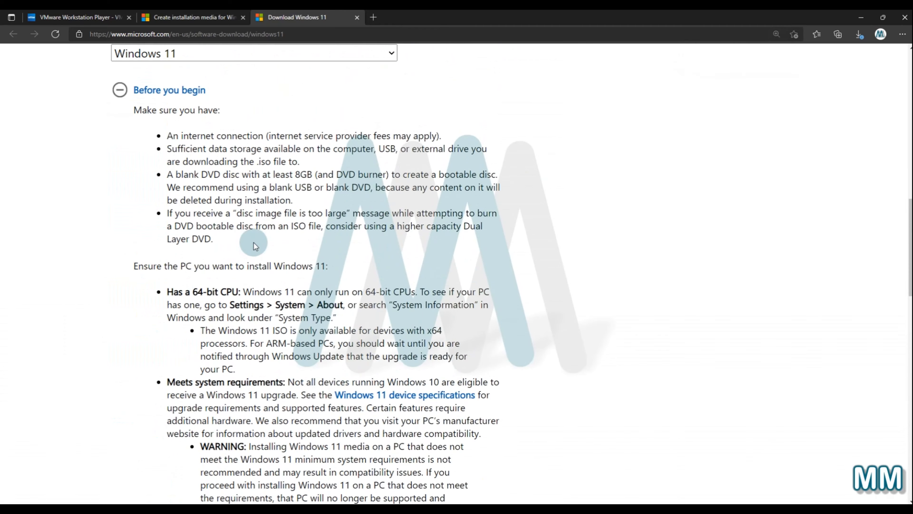
scroll(254, 246, down, 20)
scroll(190, 170, up, 4)
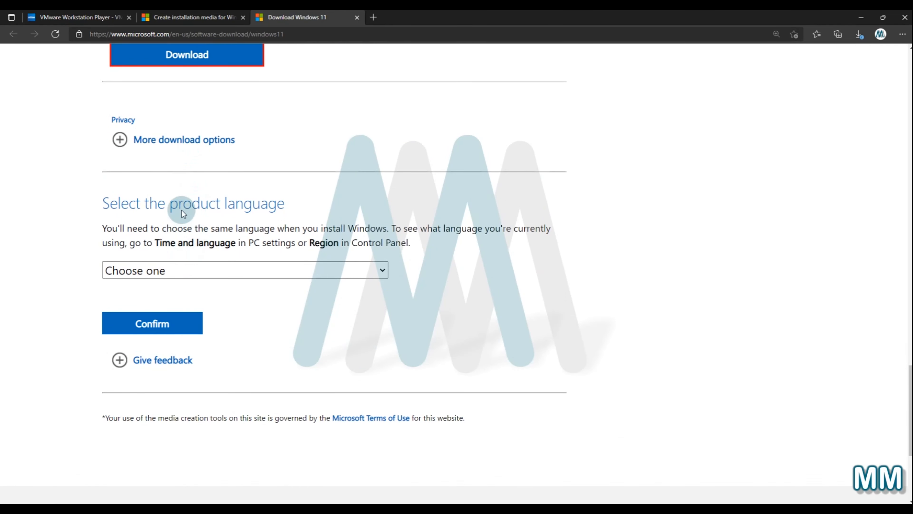
- Set the product language to English International and confirm it
drag(178, 204, 252, 203)
click(188, 268)
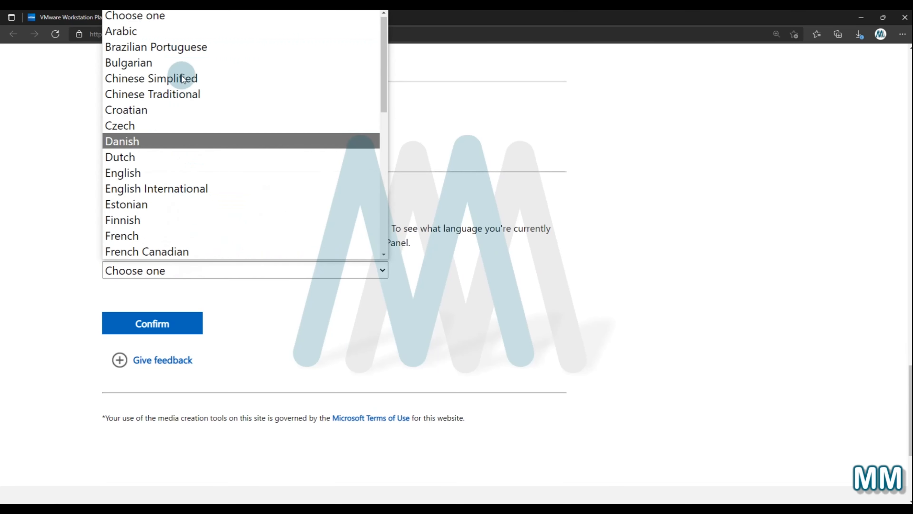
click(215, 189)
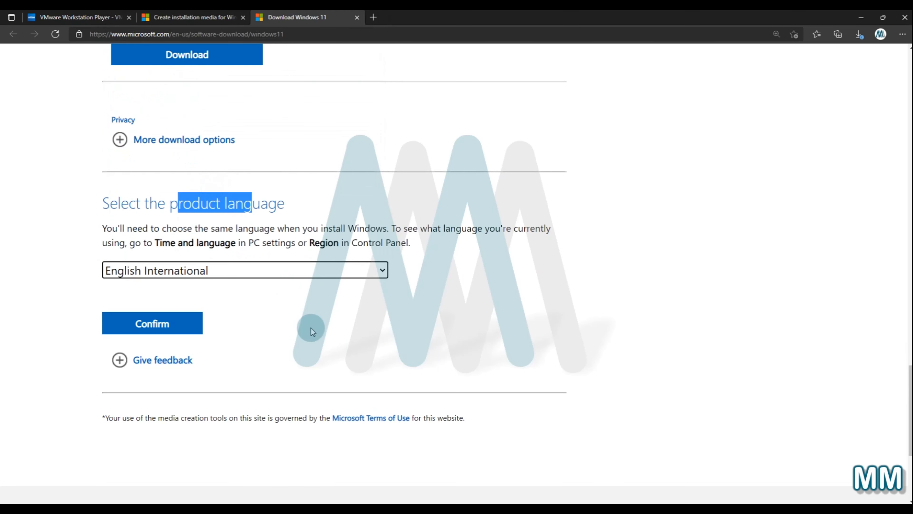
click(178, 322)
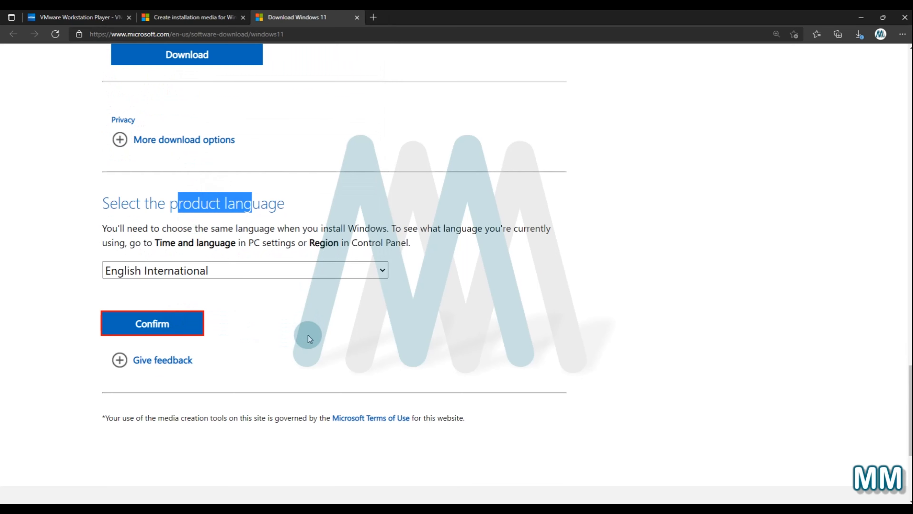
- Start the 64-bit download of Windows 11 English International and return to the VMware Workstation Player page
scroll(334, 192, down, 1)
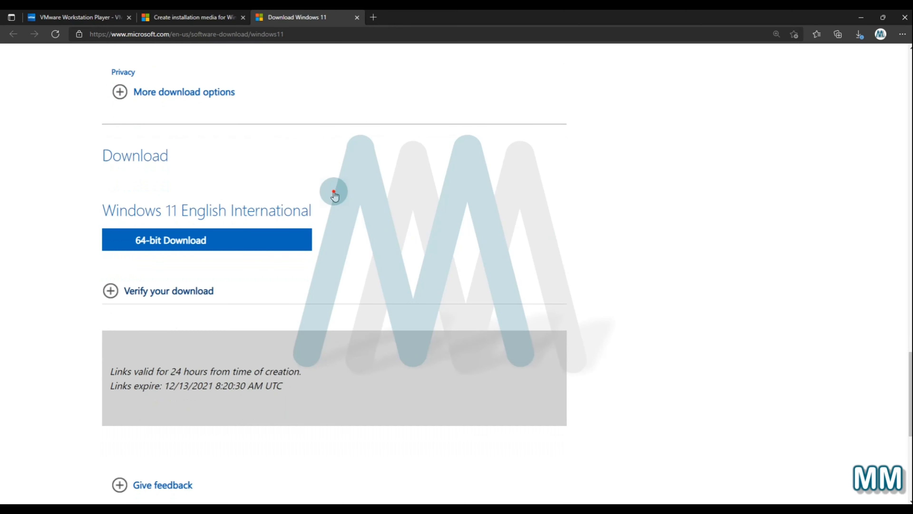
scroll(334, 192, down, 2)
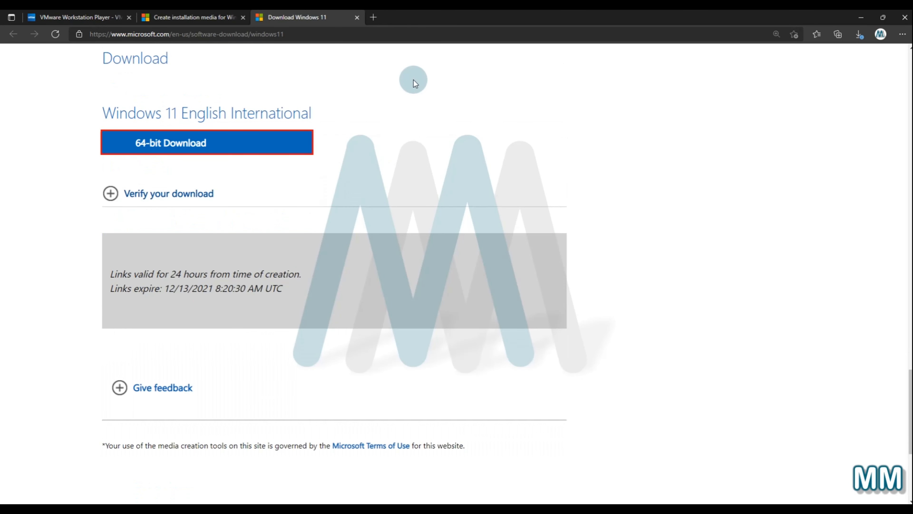
click(302, 150)
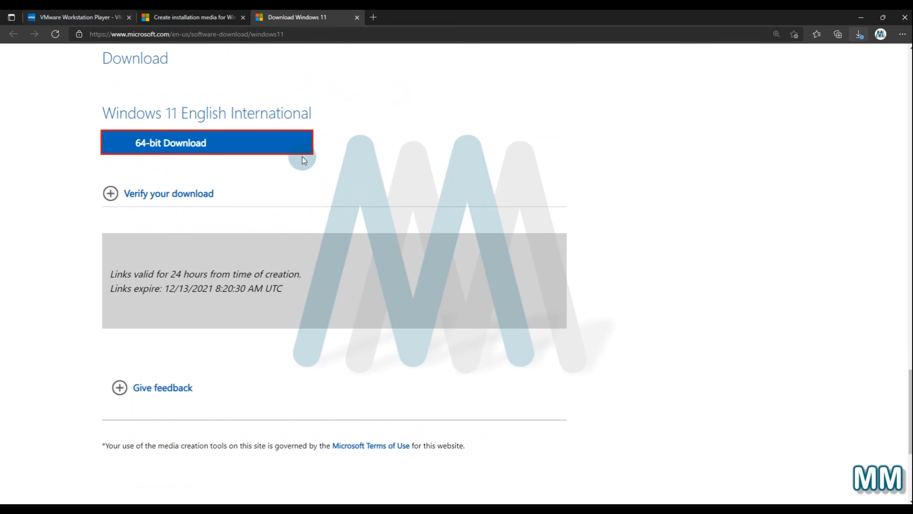
click(702, 217)
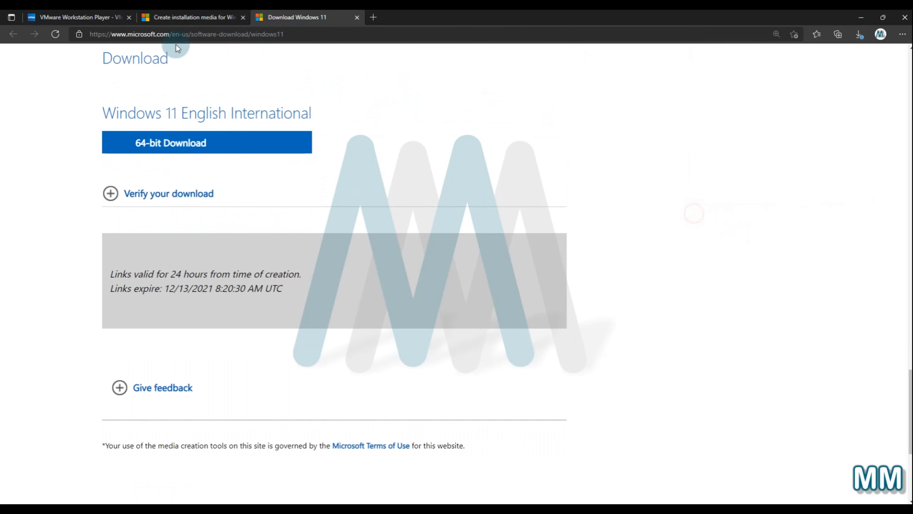
click(95, 13)
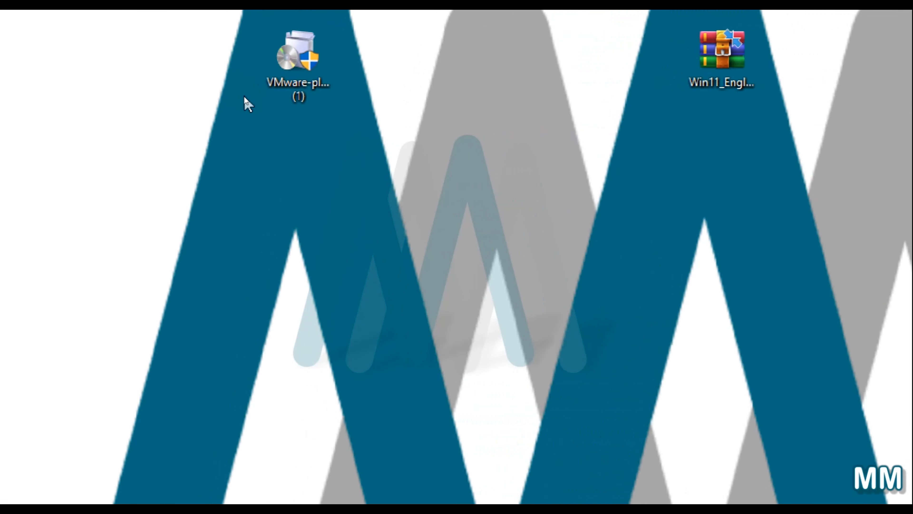
- Run the VMware Player installer from the desktop and accept the terms of the End-User License Agreement
click(268, 89)
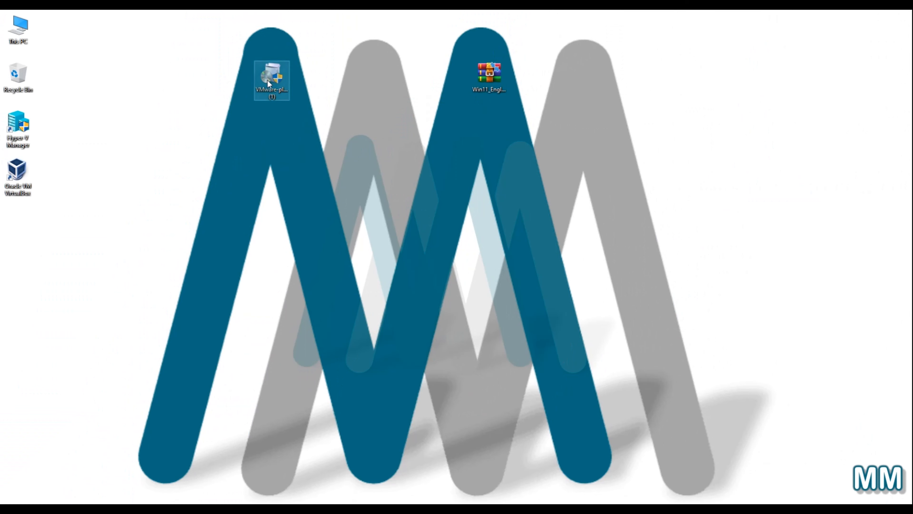
double_click(284, 102)
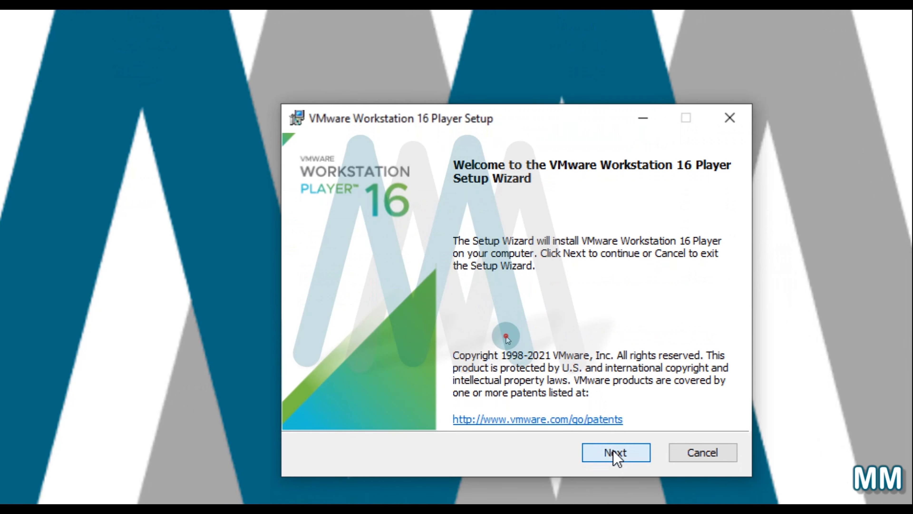
click(616, 452)
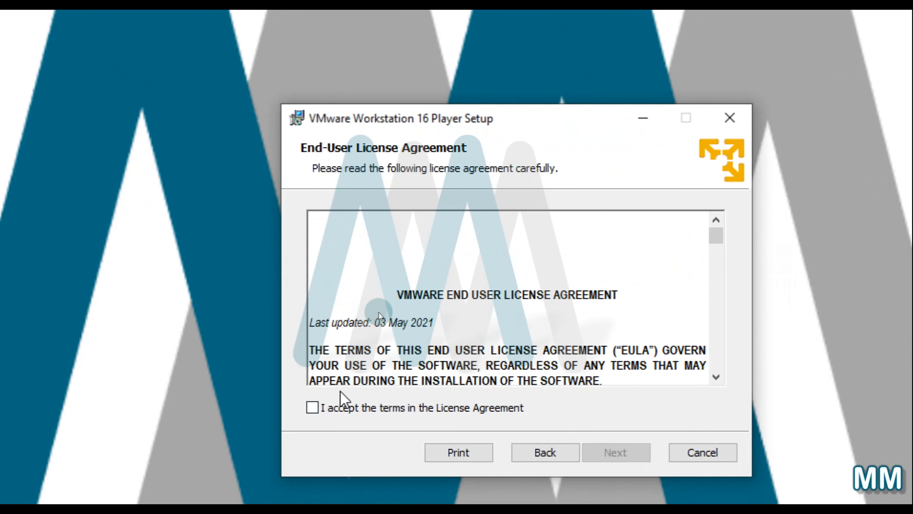
click(361, 408)
click(635, 454)
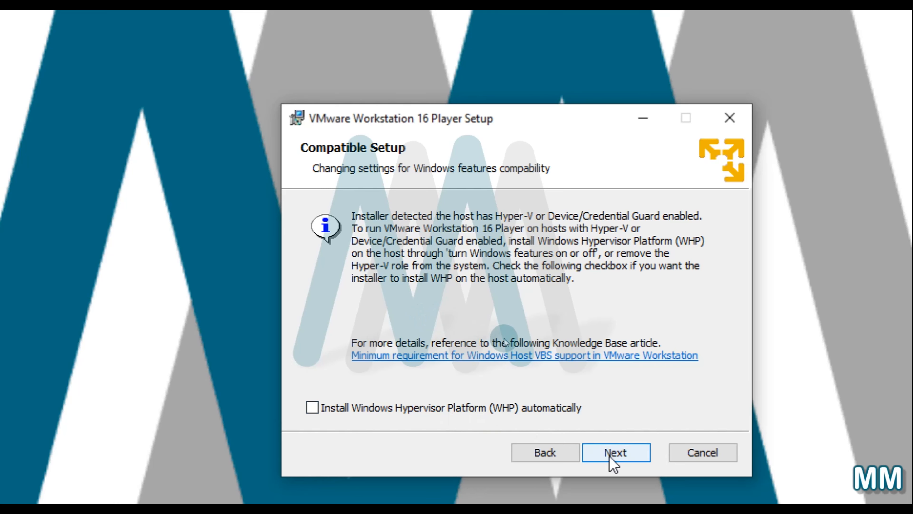
- Keep the default compatibility and custom setup options, and disable startup update checks and the VMware Customer Experience Improvement Program
click(613, 463)
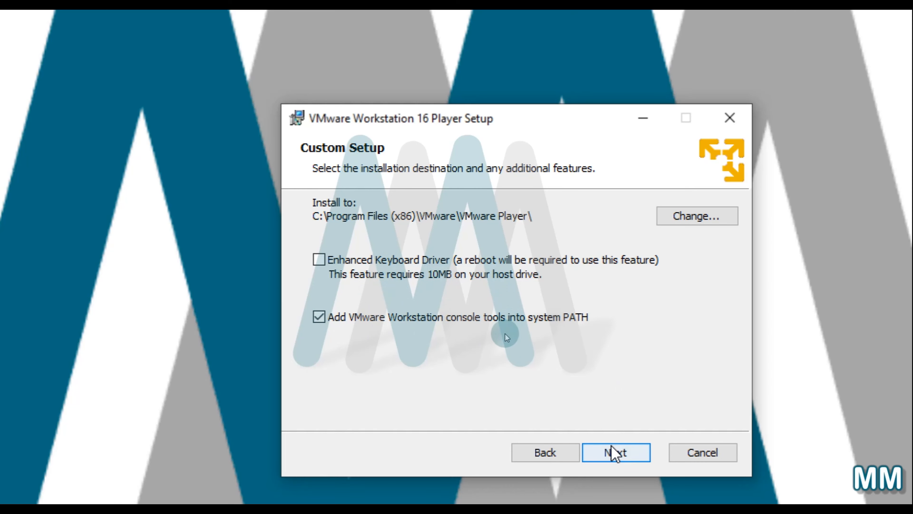
click(615, 454)
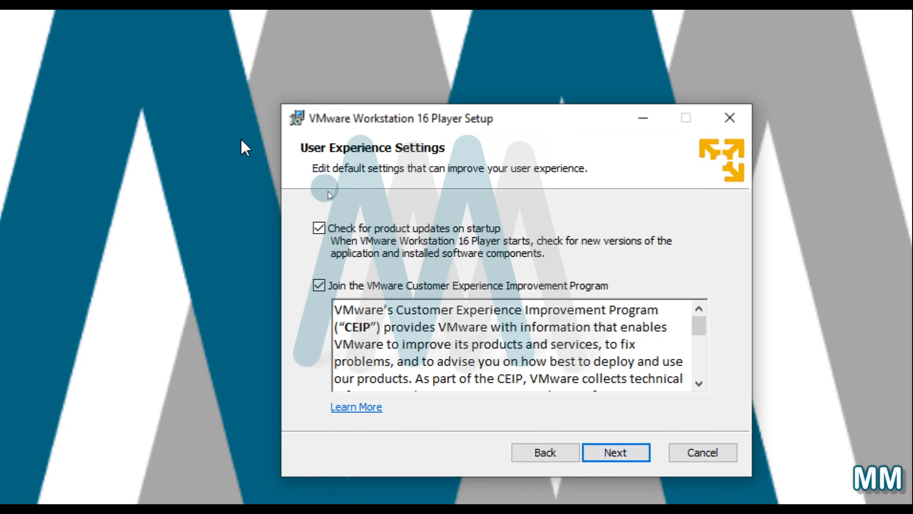
click(318, 227)
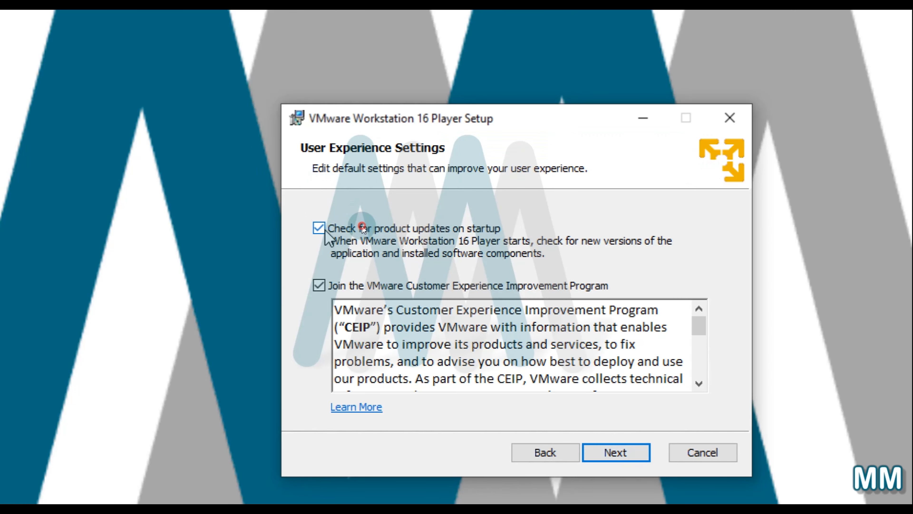
click(319, 285)
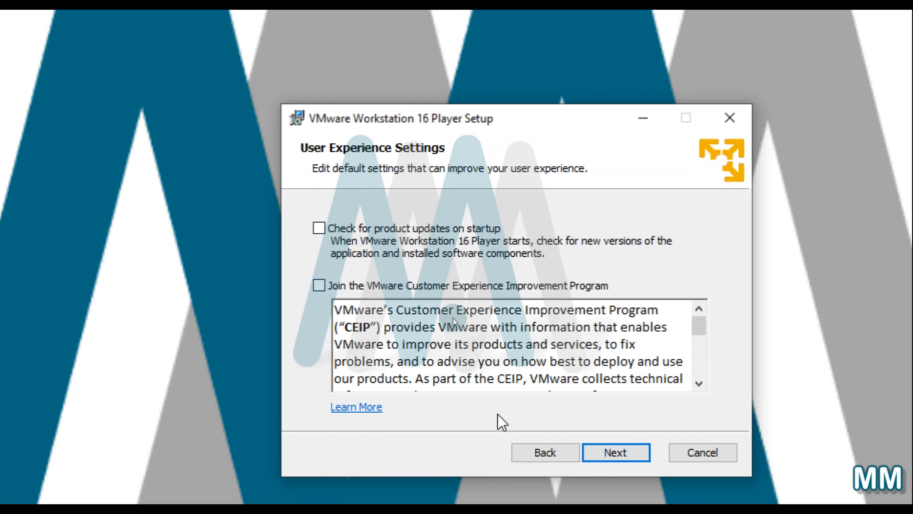
click(630, 452)
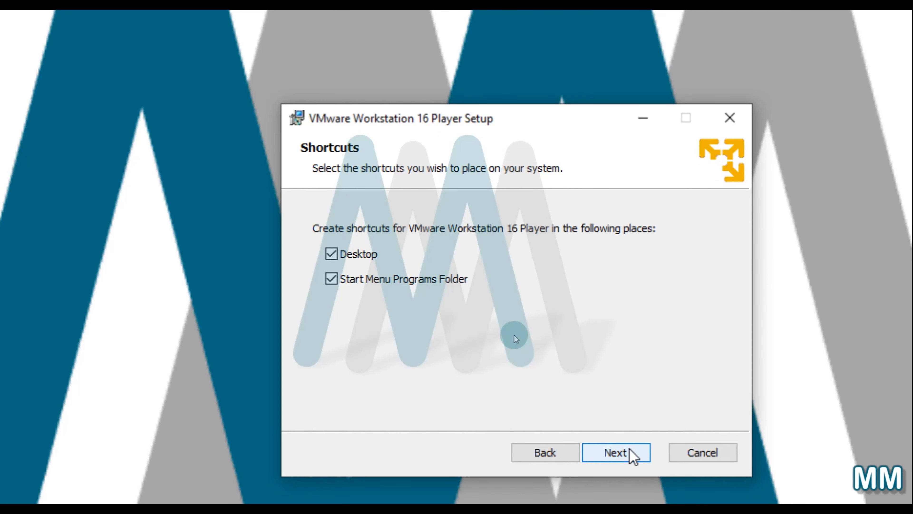
- Keep the Desktop and Start Menu shortcuts, install VMware Workstation 16 Player and finish the setup wizard
click(631, 454)
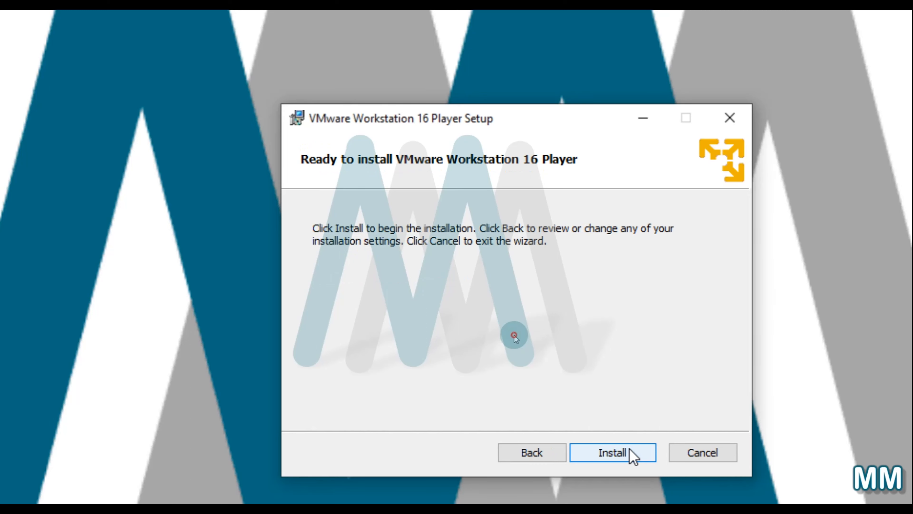
click(631, 454)
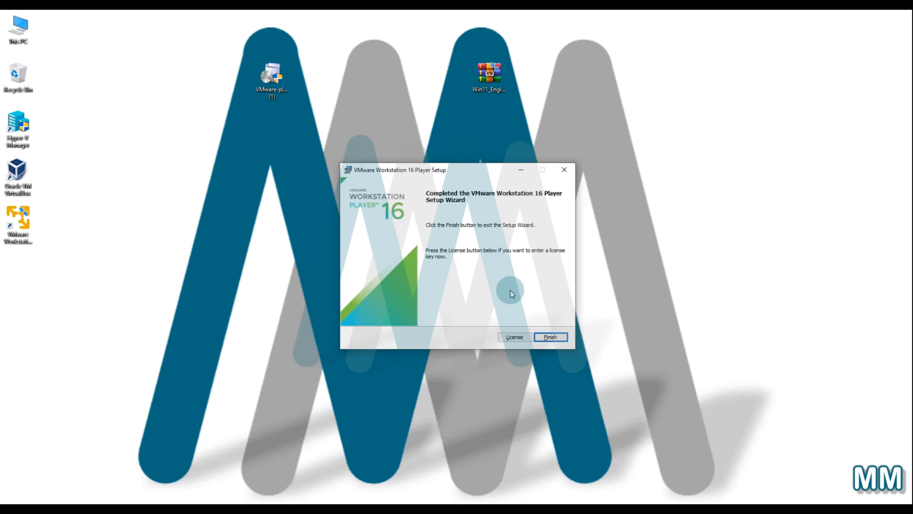
click(549, 337)
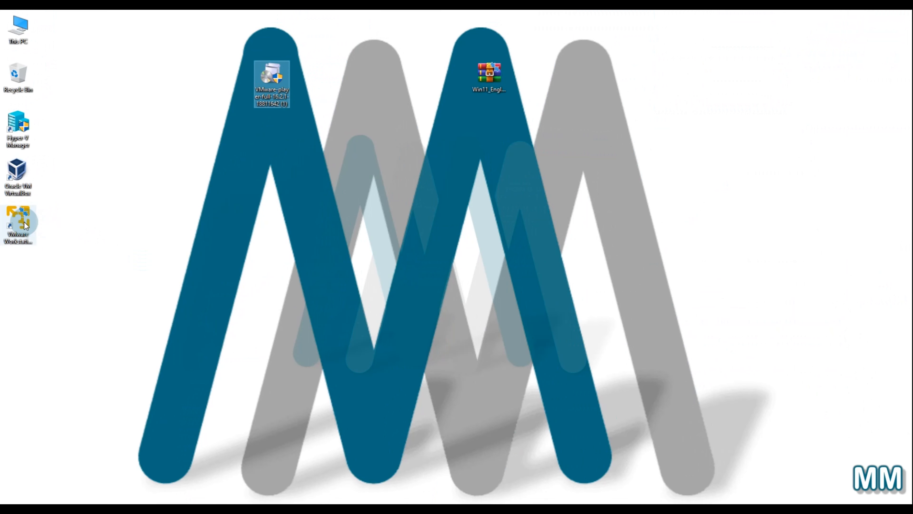
- Open VMware Workstation 16 Player and start creating a new virtual machine
click(25, 225)
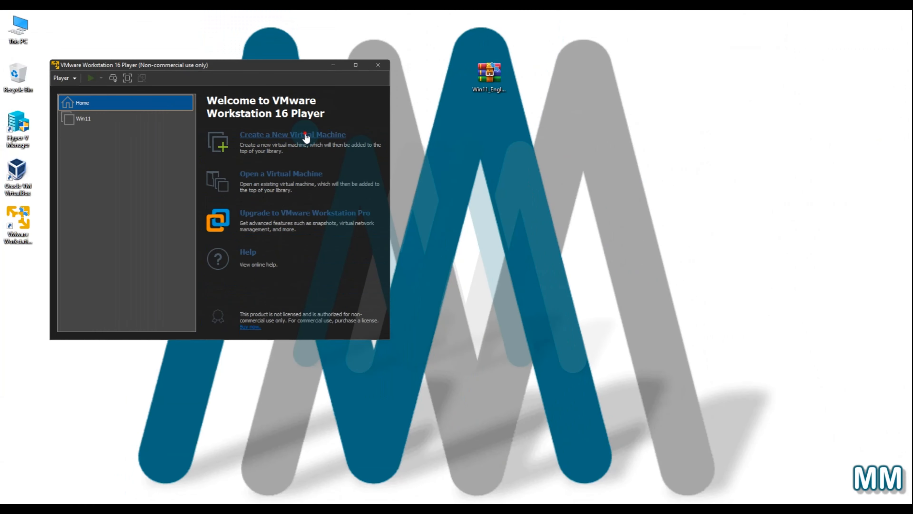
click(306, 136)
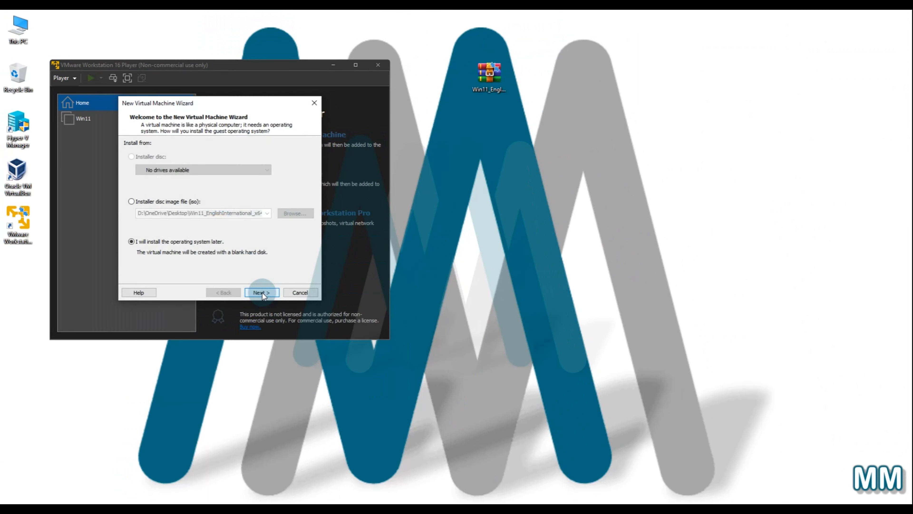
- Clear the installer disc image path and choose to install the operating system later, continuing to the guest operating system selection
click(161, 204)
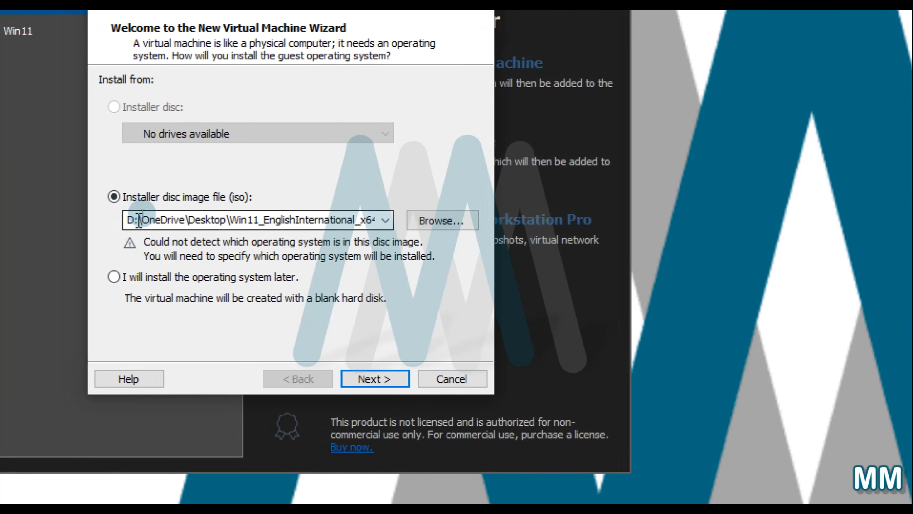
drag(132, 218, 393, 229)
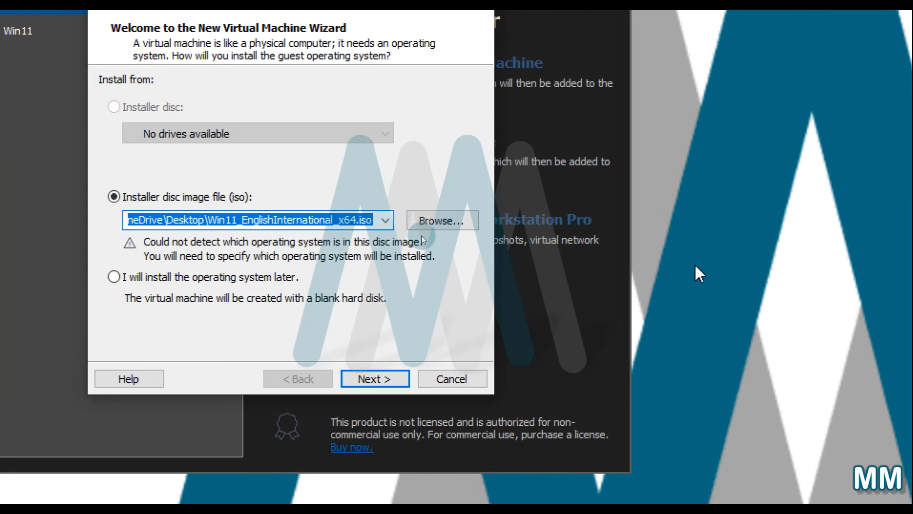
key(BackSpace)
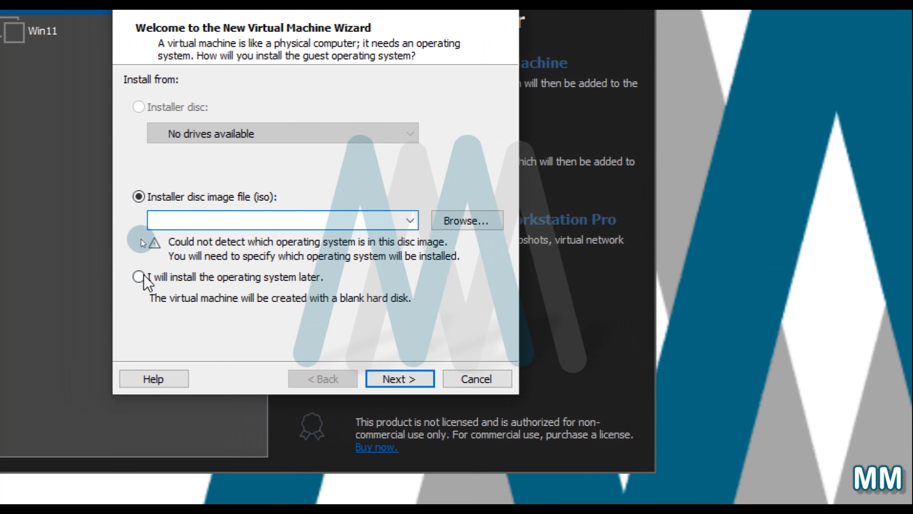
click(134, 276)
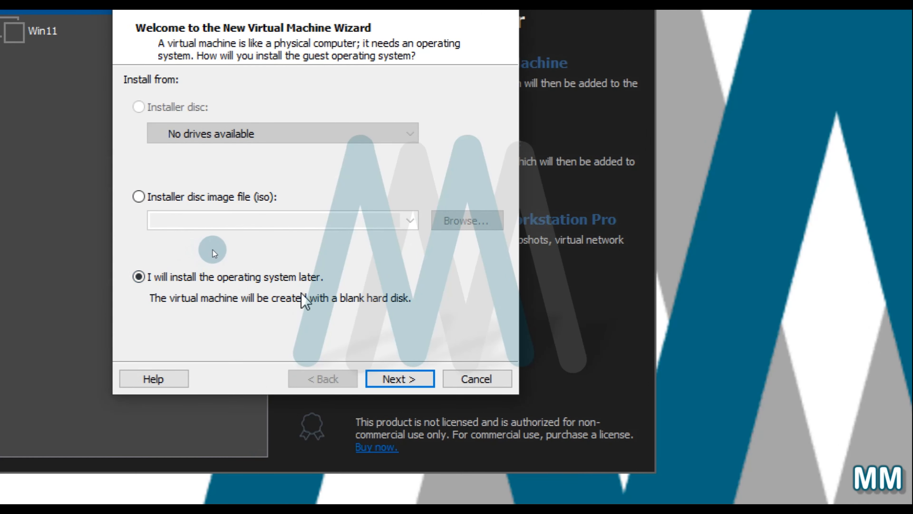
click(414, 378)
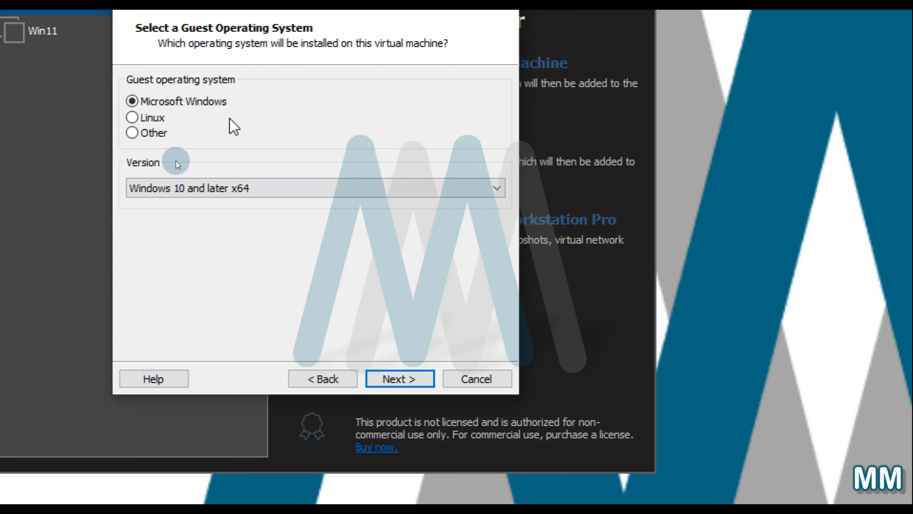
- Accept Windows 10 and later x64 as the guest operating system and name the virtual machine Windows 11 64 Bit
click(401, 378)
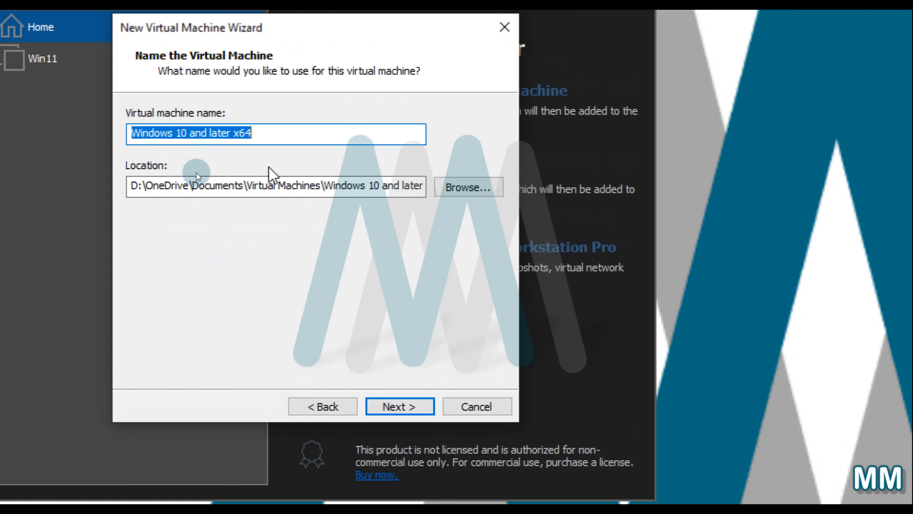
text(Windows )
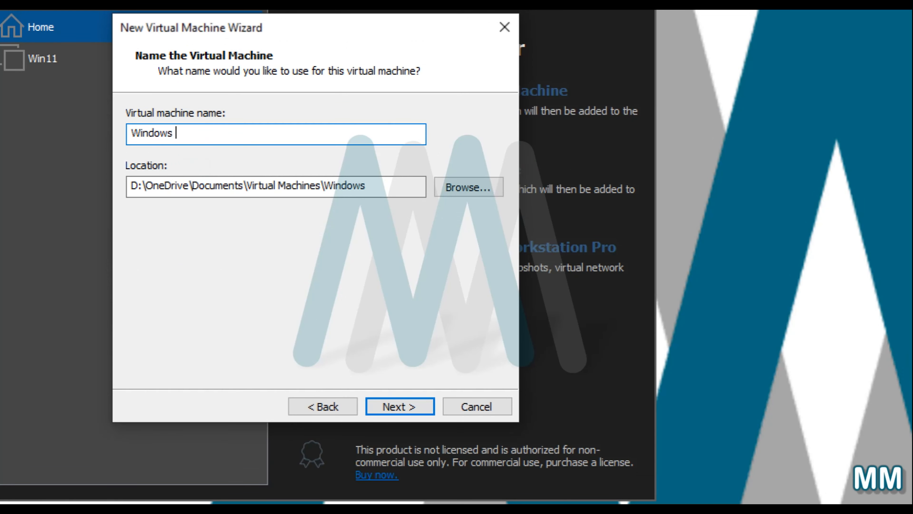
text(11 64 Bit)
- Set the virtual machine's location to the folder E:\PC\VM\Hyper-V\Win11 and continue to the disk capacity settings
click(479, 191)
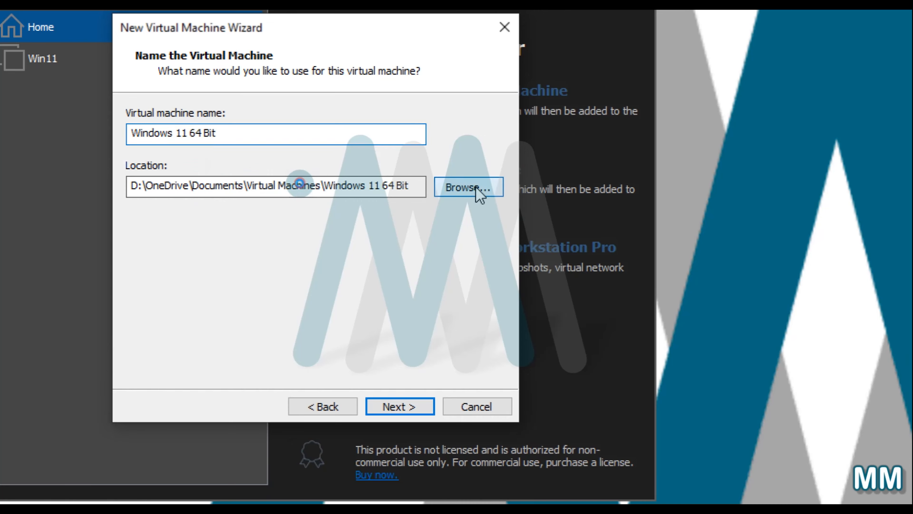
scroll(716, 259, down, 2)
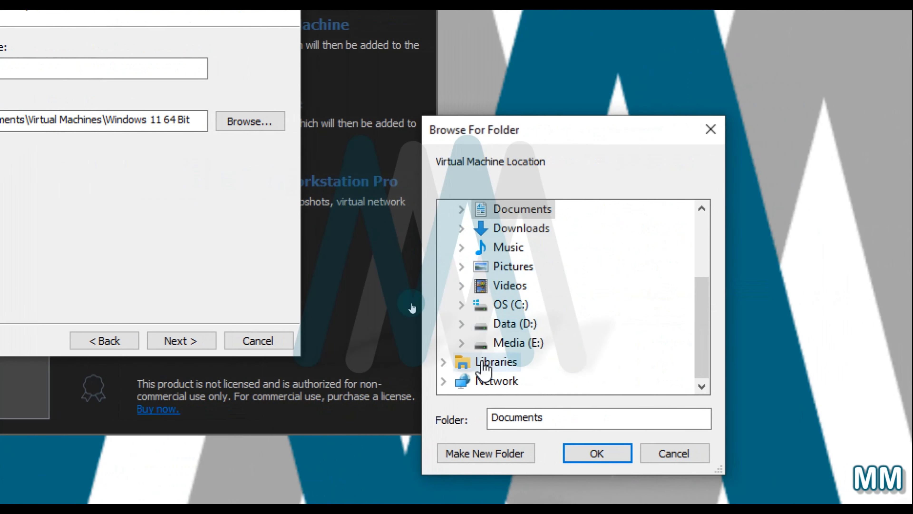
click(462, 344)
click(480, 323)
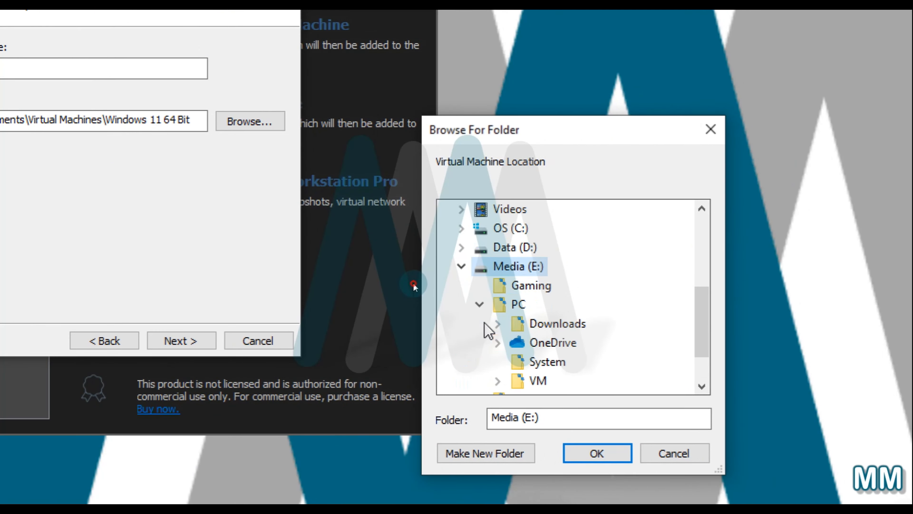
click(497, 323)
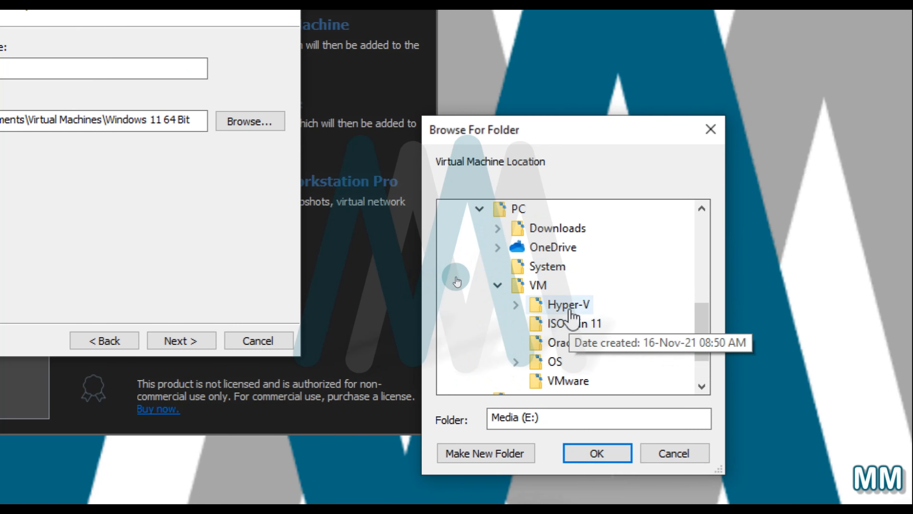
click(516, 304)
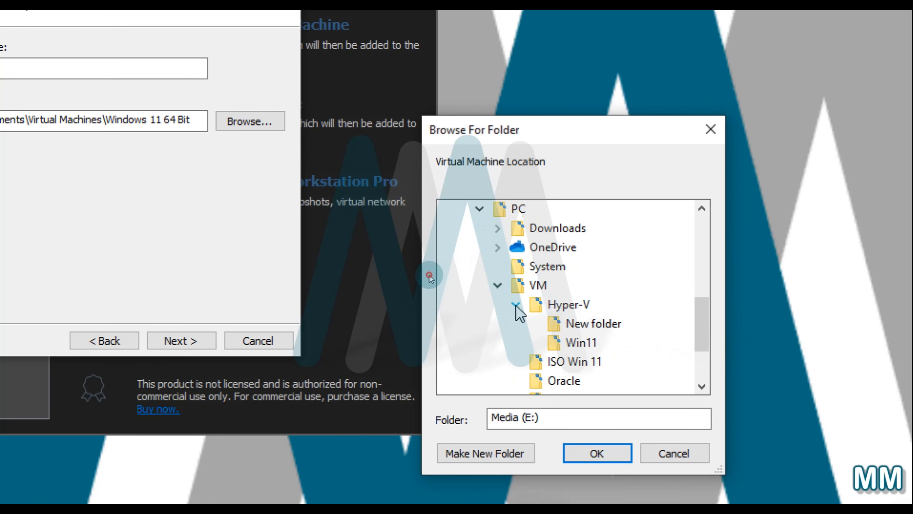
click(581, 342)
click(598, 455)
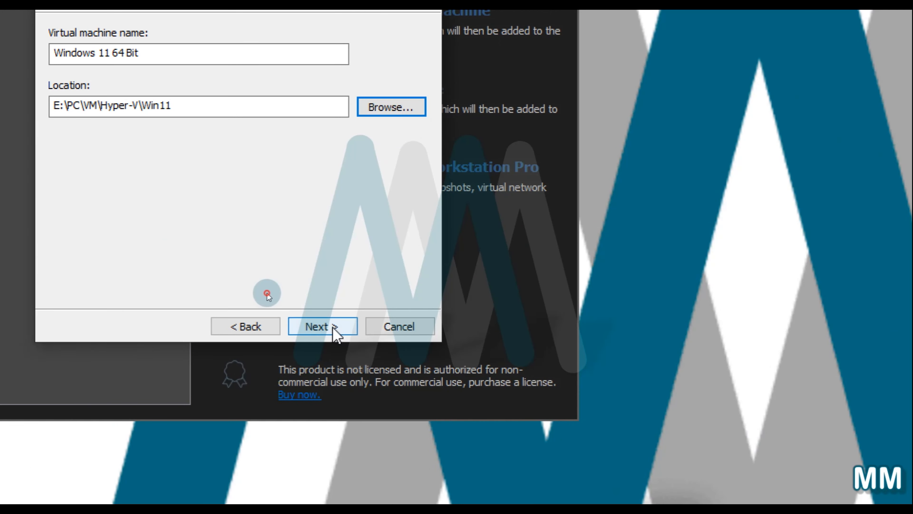
click(192, 326)
- Set the maximum disk size to 60 GB, store the virtual disk as a single file and finish creating the virtual machine
key(Up)
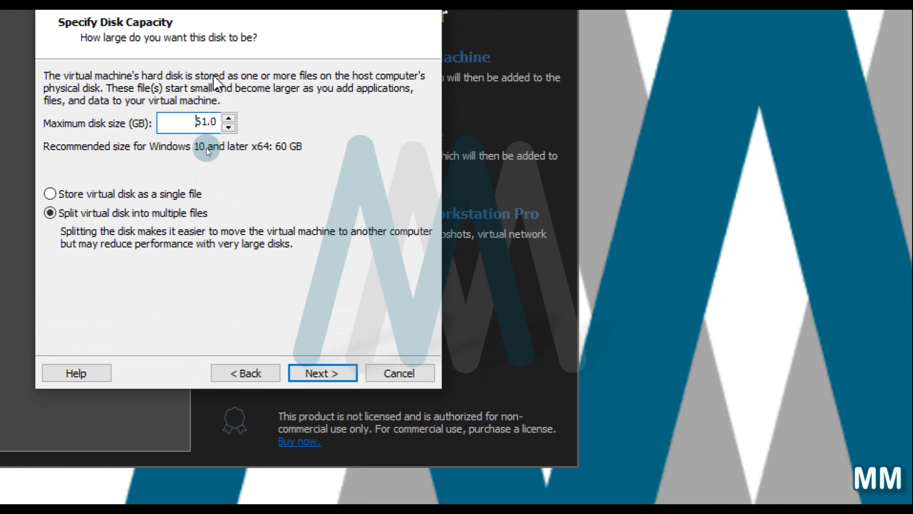
drag(182, 123, 245, 140)
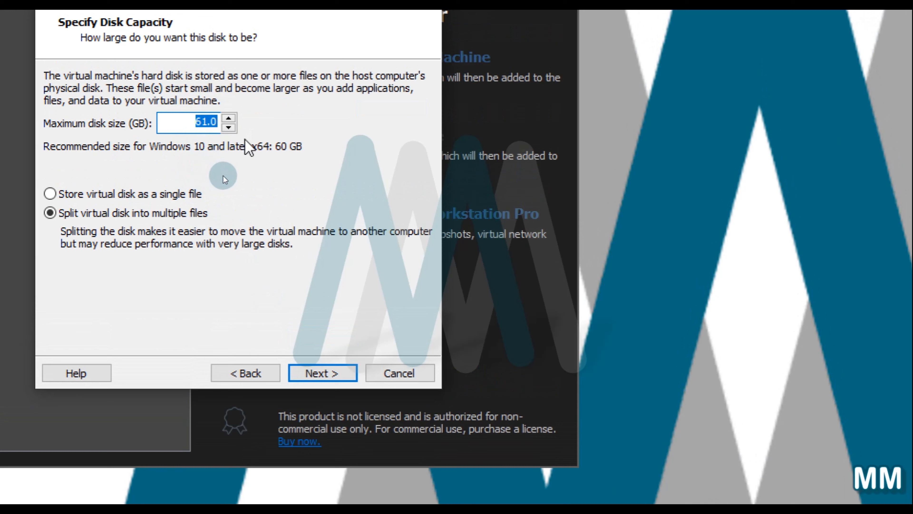
text(60)
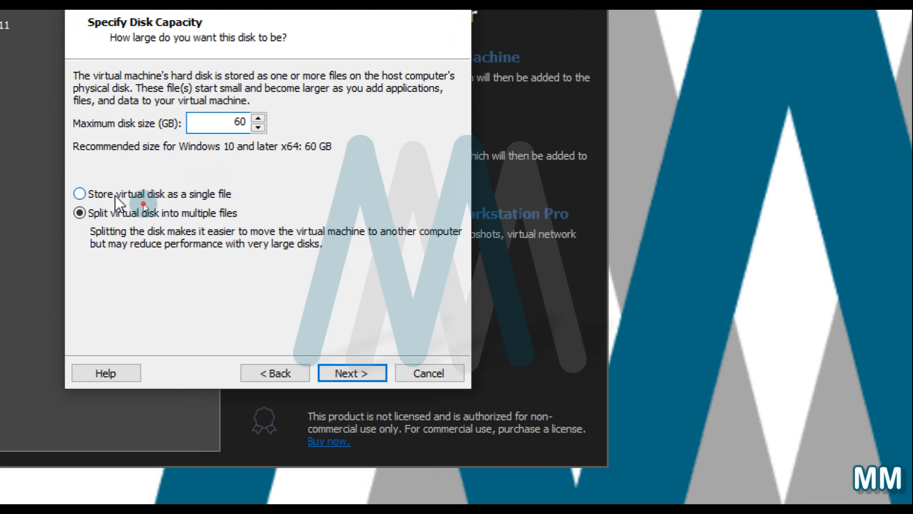
click(122, 196)
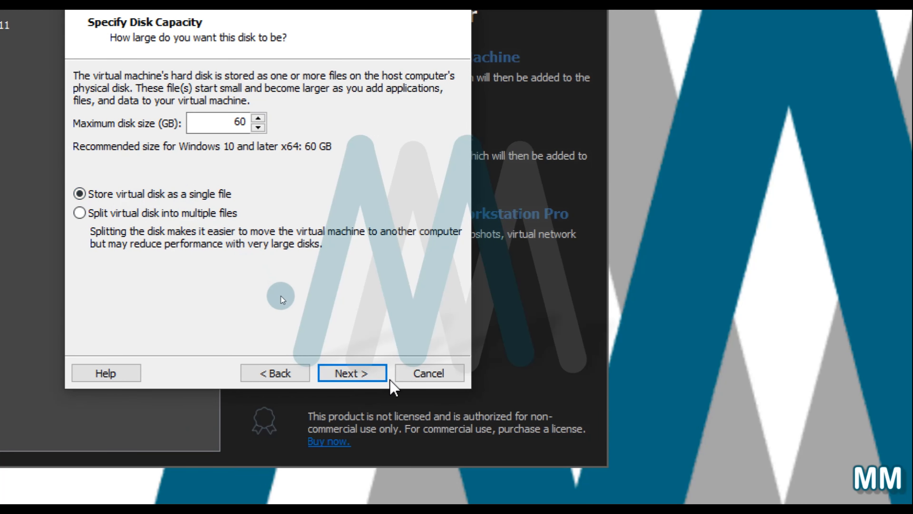
click(369, 372)
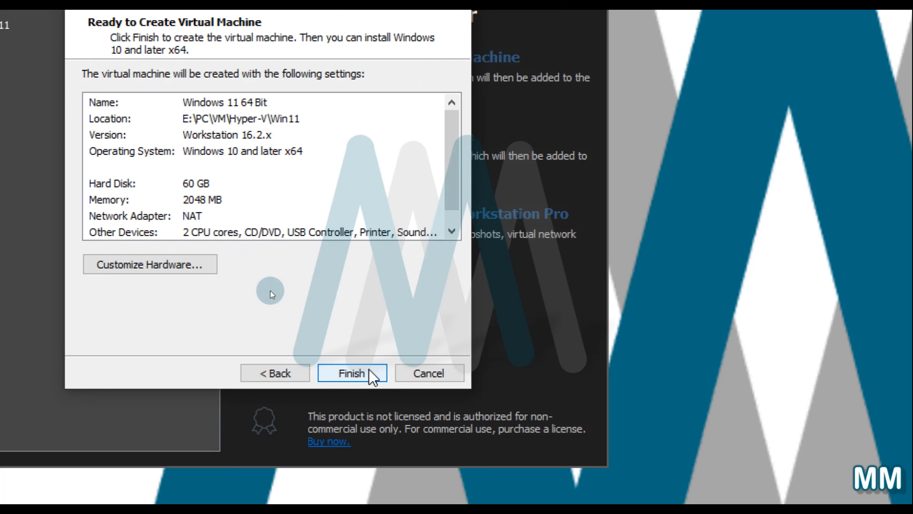
click(370, 374)
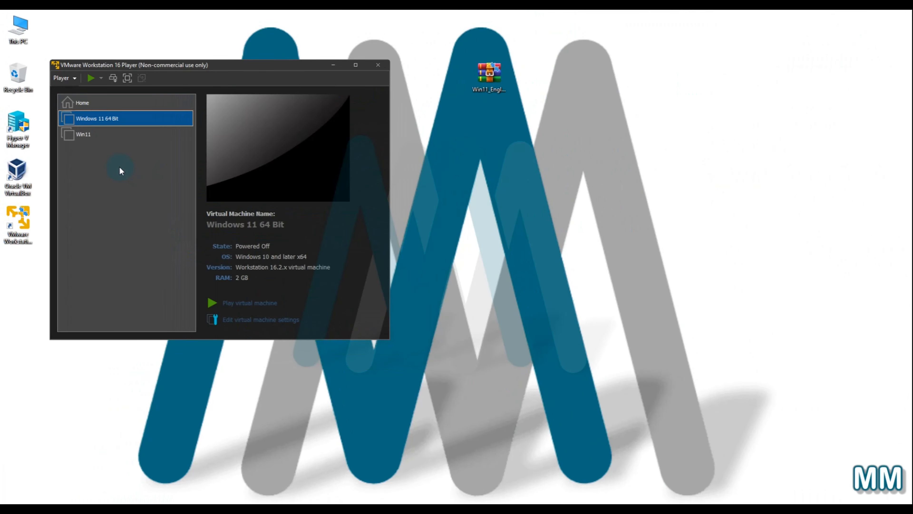
- Delete the old Win11 virtual machine from disk and confirm the deletion
click(93, 136)
right_click(93, 136)
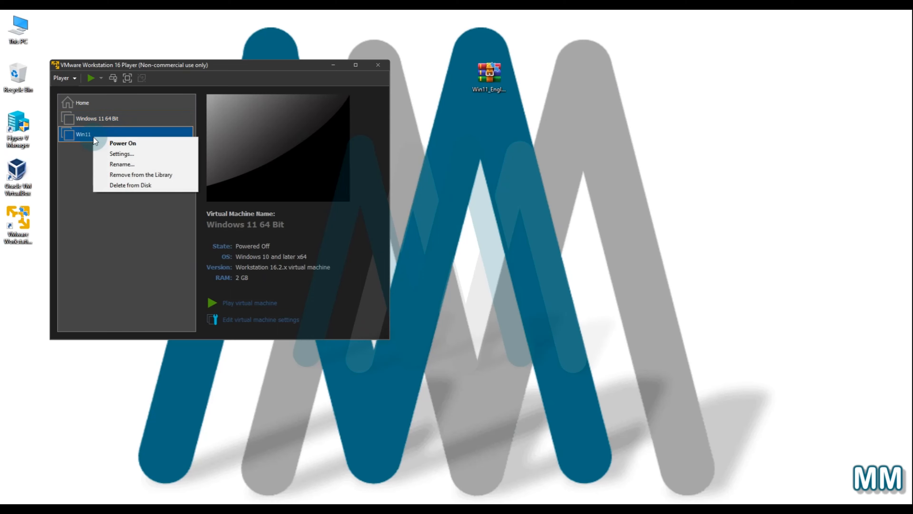
click(141, 186)
click(222, 220)
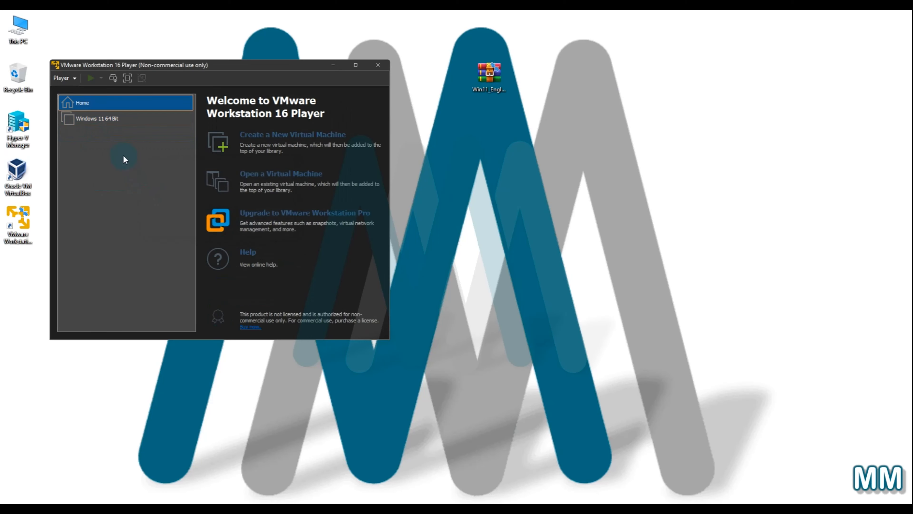
- Open the settings of the Windows 11 64 Bit virtual machine and set its memory to 4096 MB
click(107, 125)
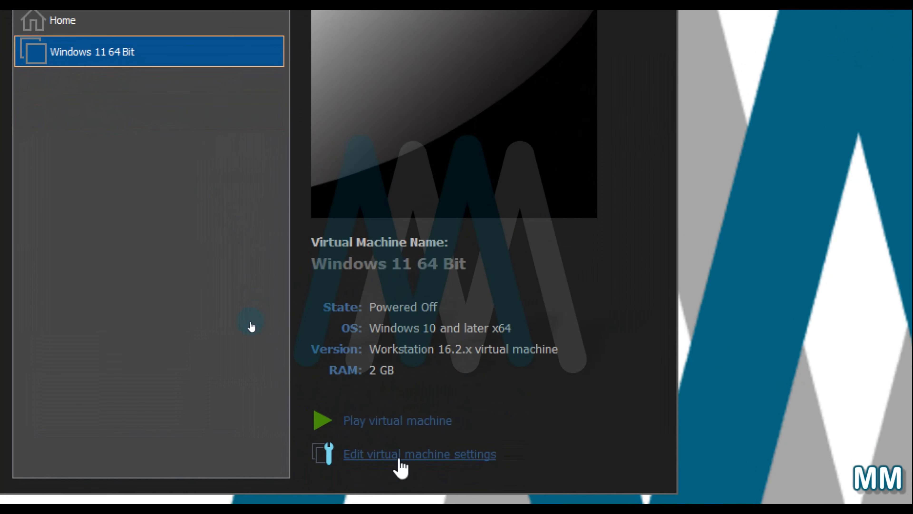
click(399, 457)
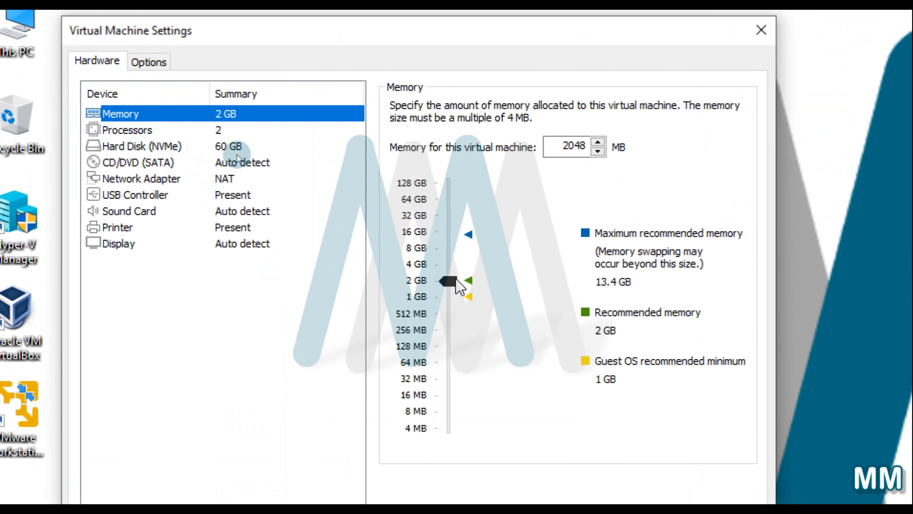
drag(454, 285, 447, 268)
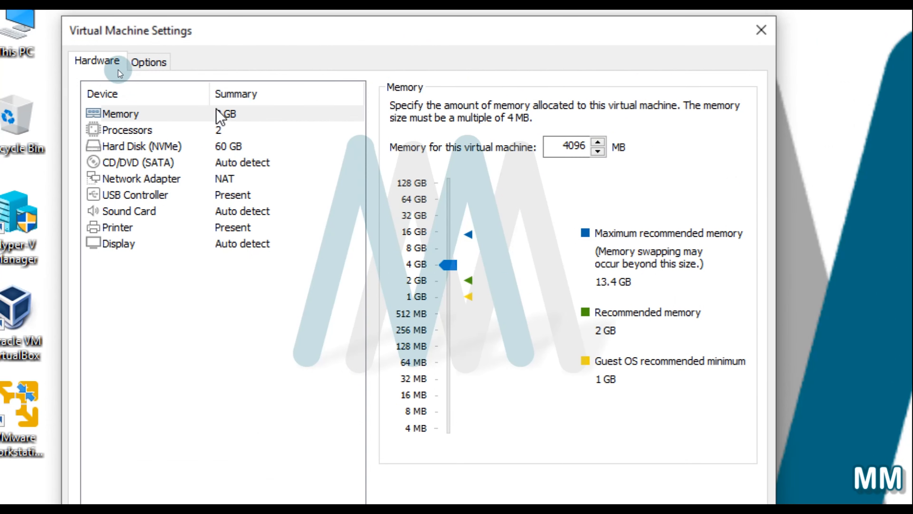
- Review the available processor core counts and the hard disk settings of the virtual machine
click(198, 134)
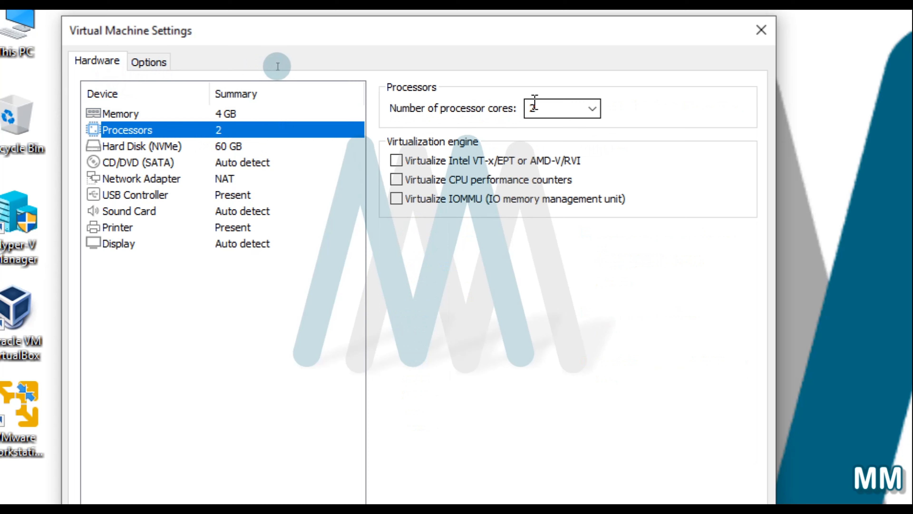
click(592, 108)
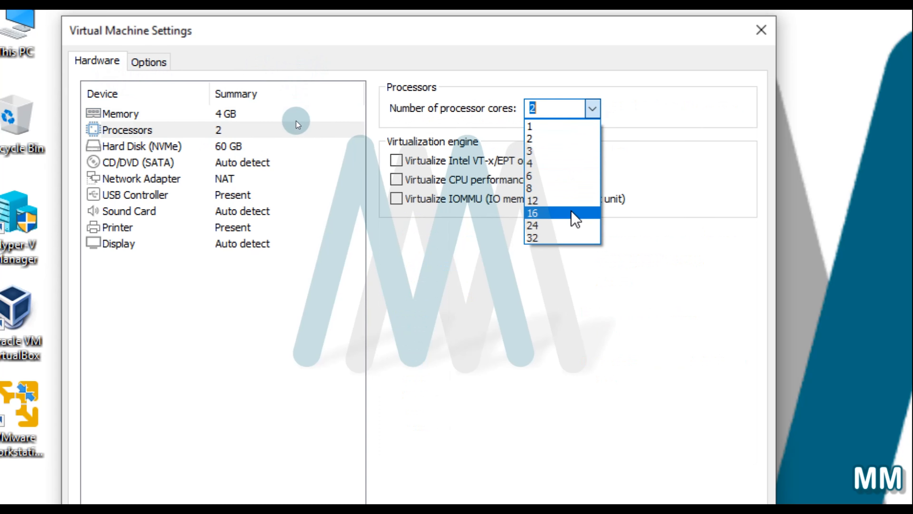
click(261, 68)
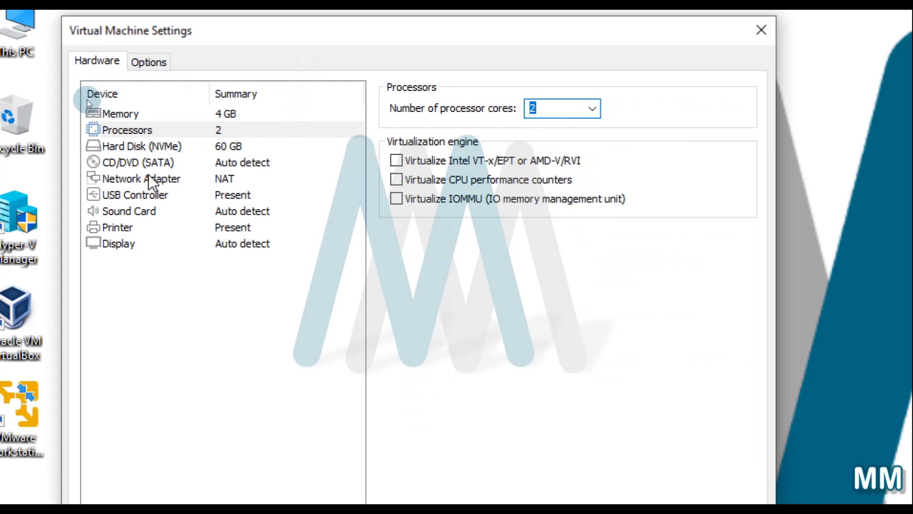
click(164, 147)
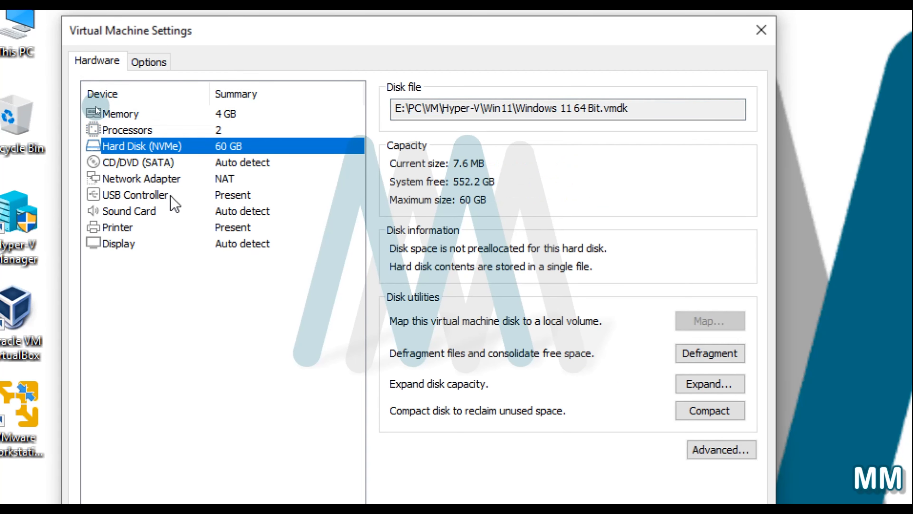
- Make the CD/DVD drive use the Win11_EnglishInternational ISO image from the Desktop, keep the network adapter on NAT and save the settings
click(160, 165)
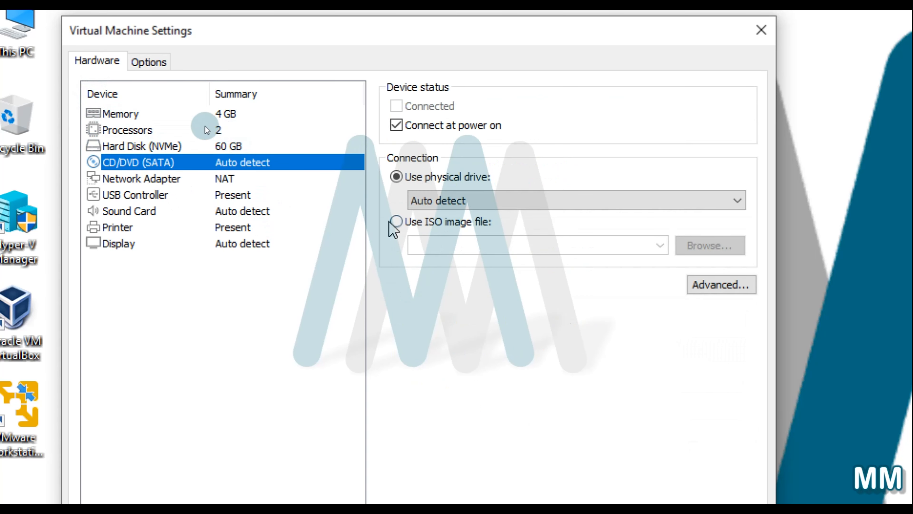
click(397, 221)
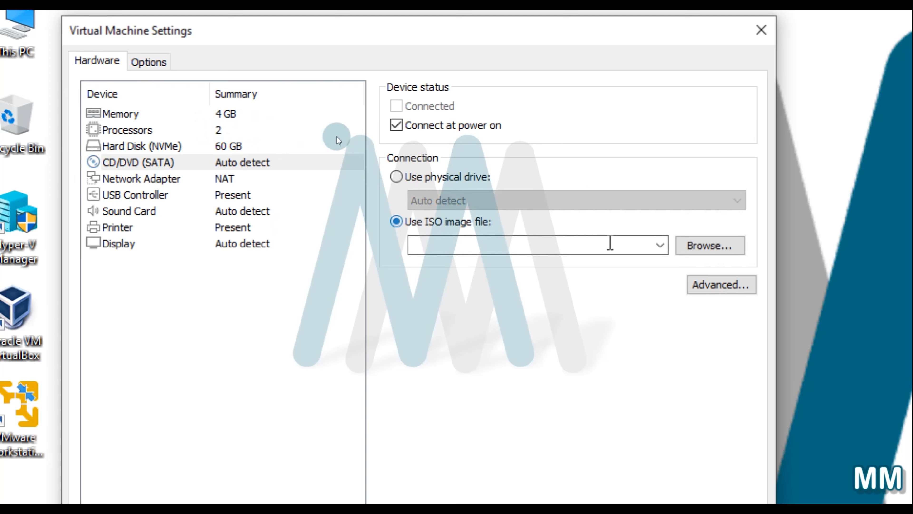
click(728, 245)
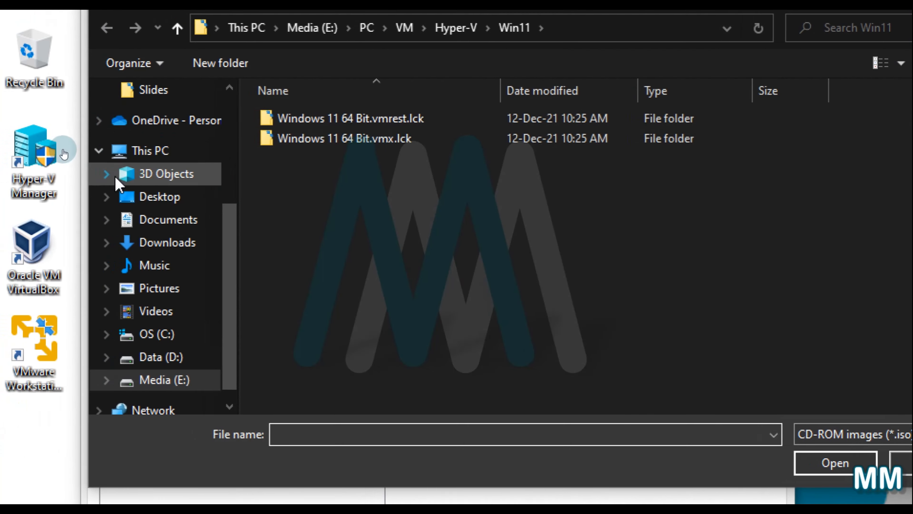
click(166, 198)
double_click(423, 117)
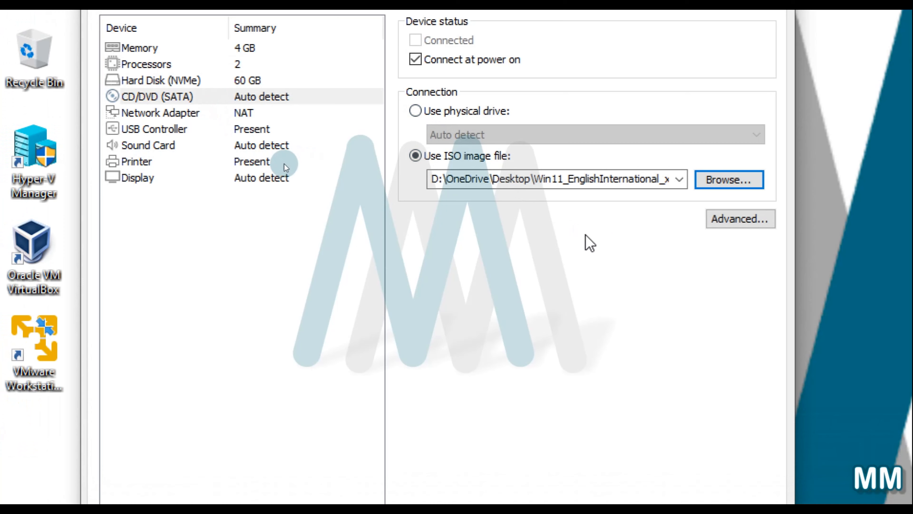
click(163, 112)
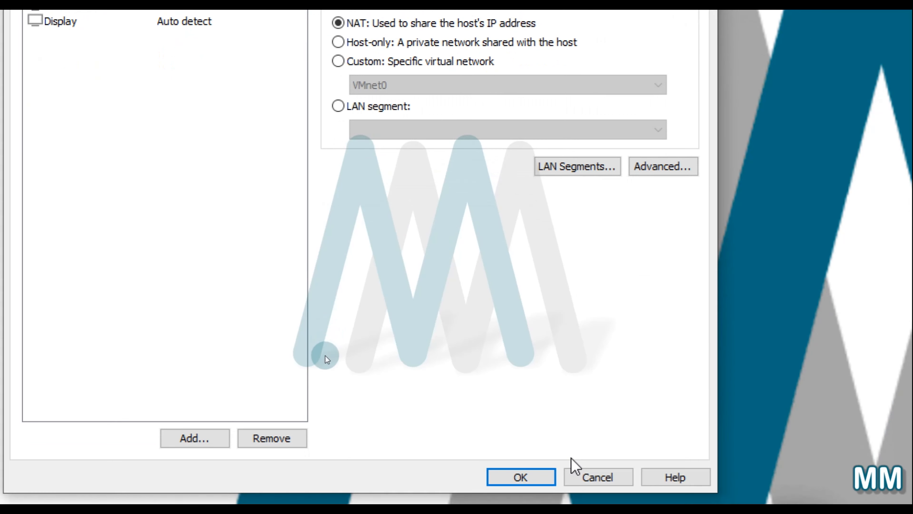
click(526, 461)
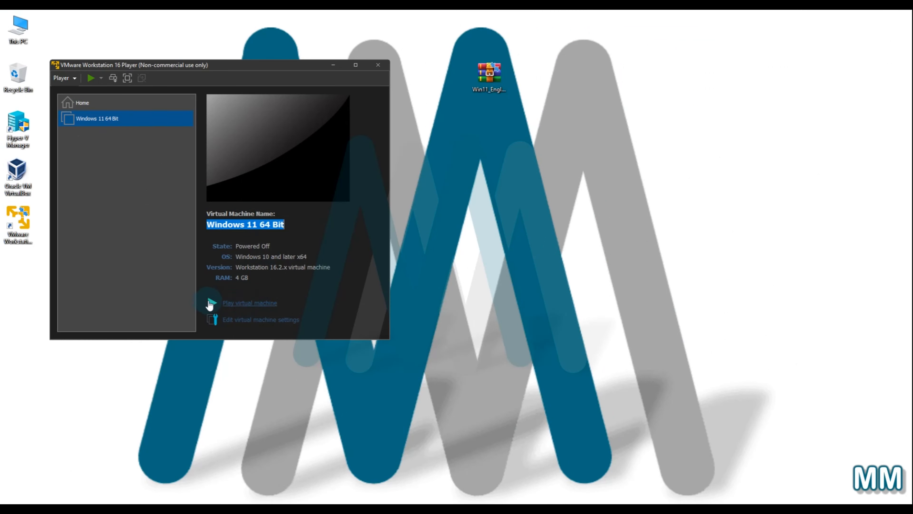
- Power on the Windows 11 64 Bit virtual machine, then restart it from the EFI Network boot screen
click(239, 303)
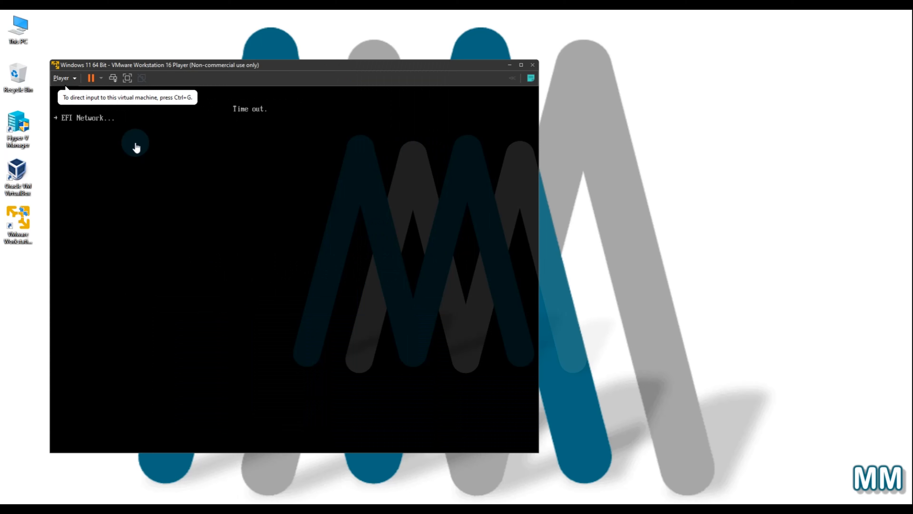
click(101, 78)
click(86, 122)
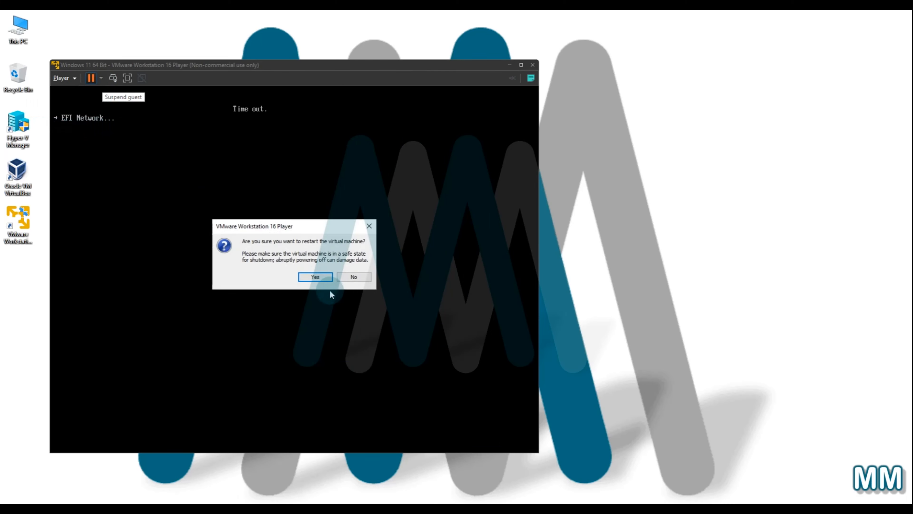
click(315, 278)
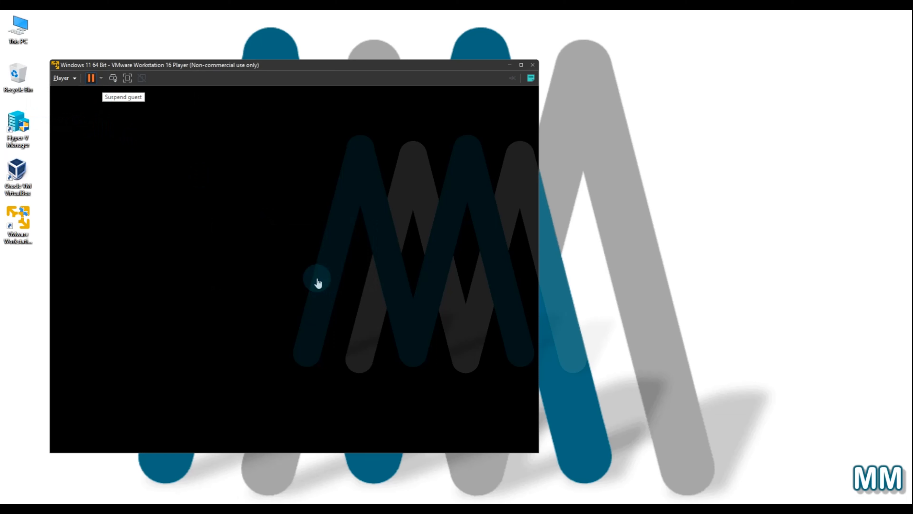
- Boot the virtual machine from the CD/DVD and accept English (United Kingdom) language and format with the United Kingdom keyboard in Windows Setup
click(317, 282)
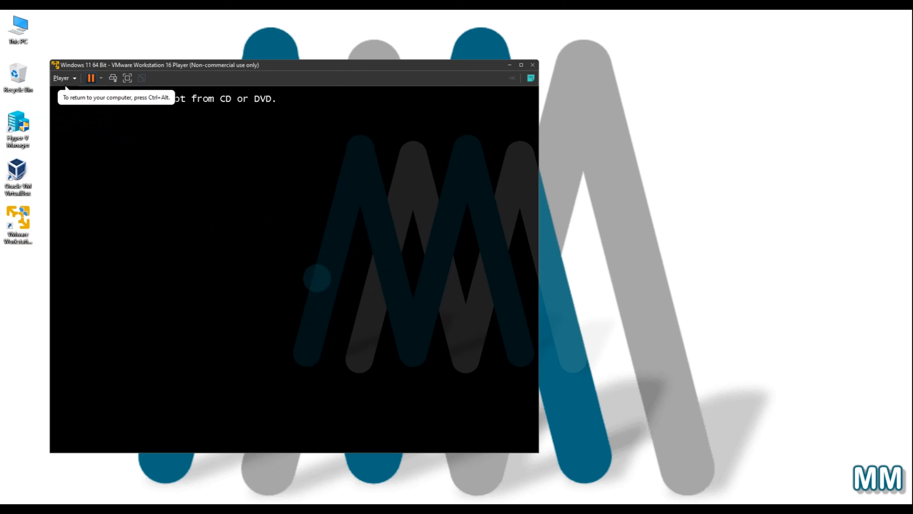
key(Return)
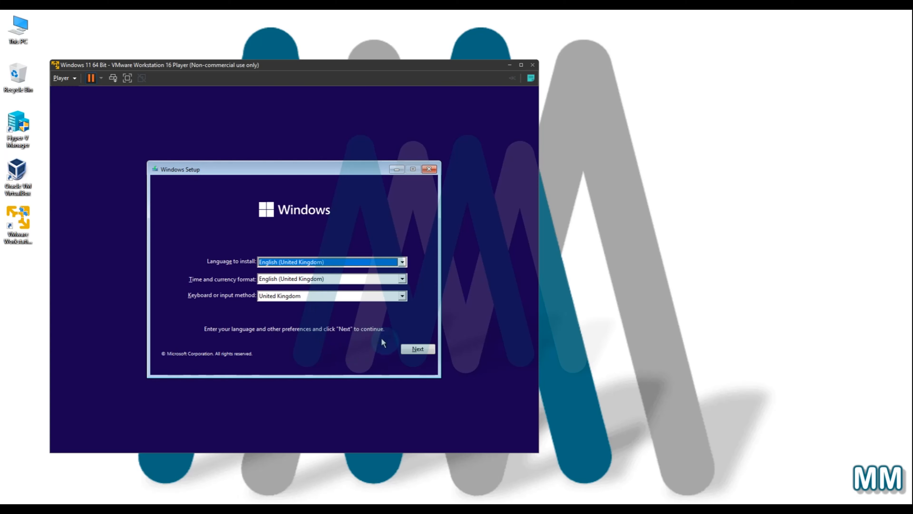
click(417, 349)
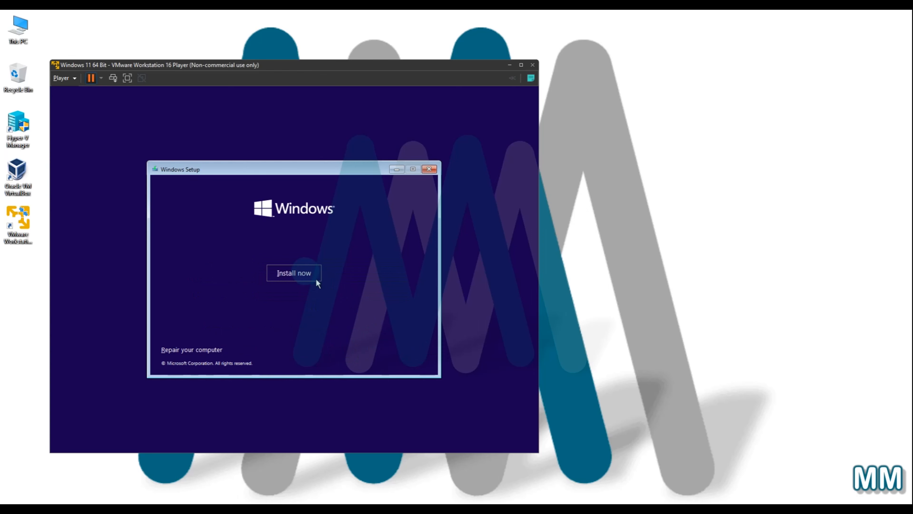
- Try to install Windows 11 Pro in Windows Setup without entering a product key
click(307, 274)
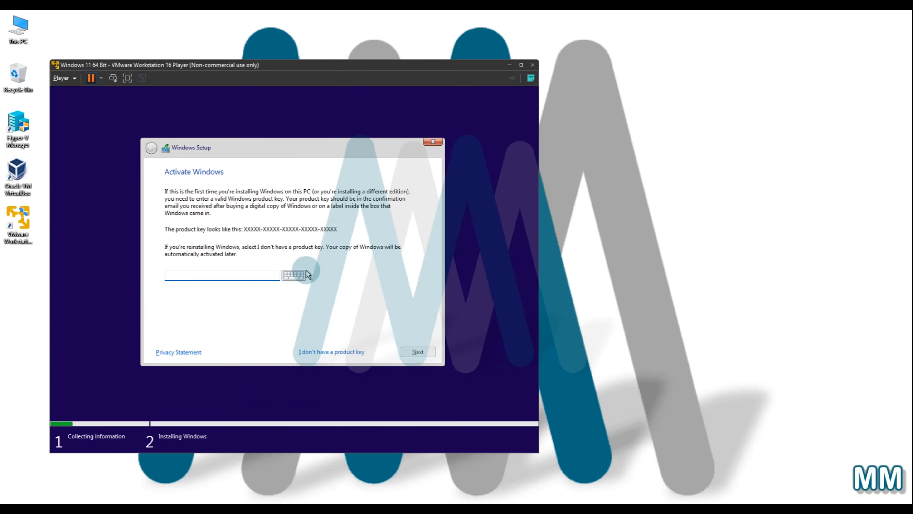
click(336, 352)
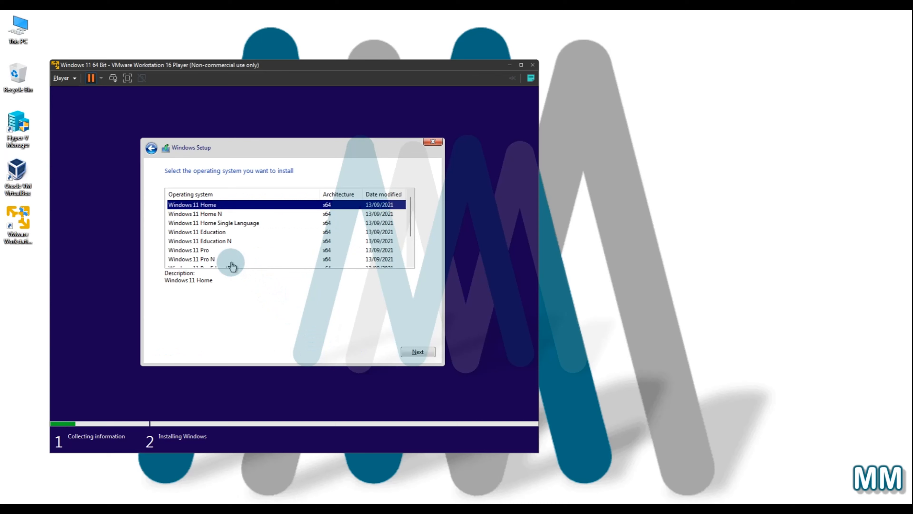
click(203, 250)
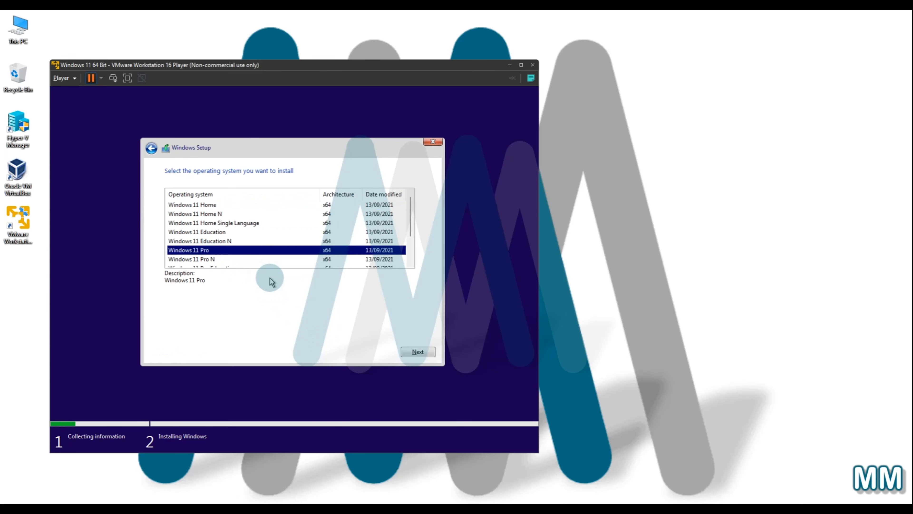
click(409, 353)
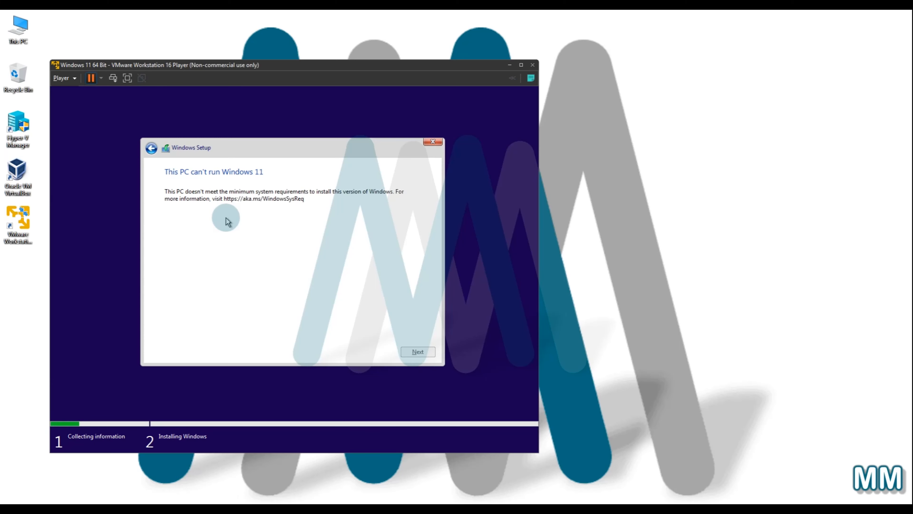
- Cancel the Windows 11 installation and power off the virtual machine
click(433, 142)
click(356, 308)
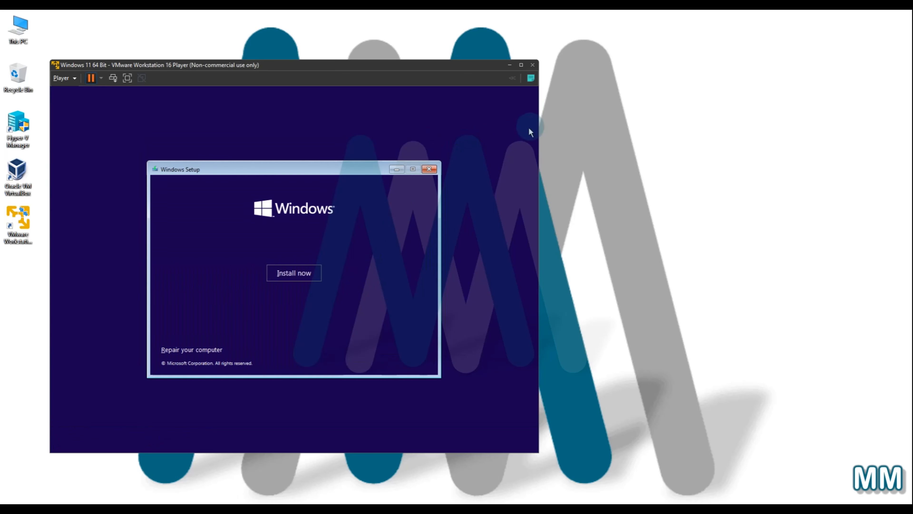
click(532, 66)
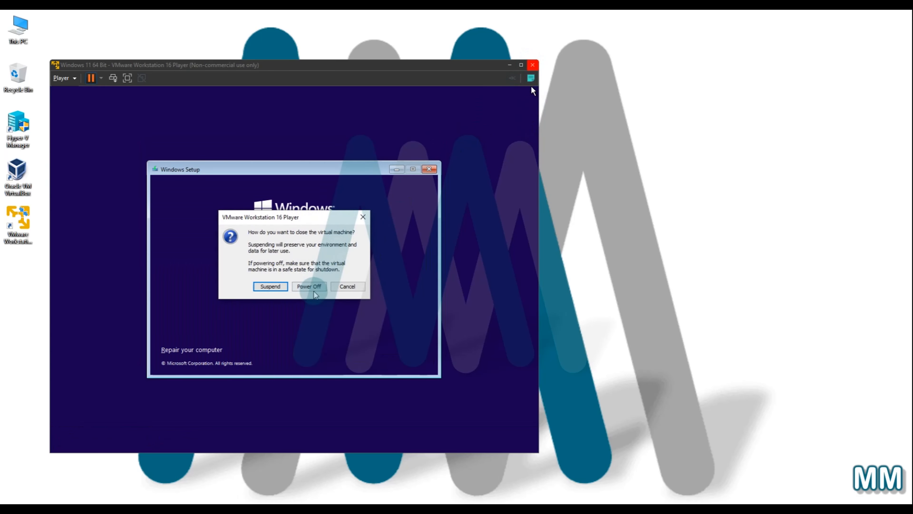
click(314, 290)
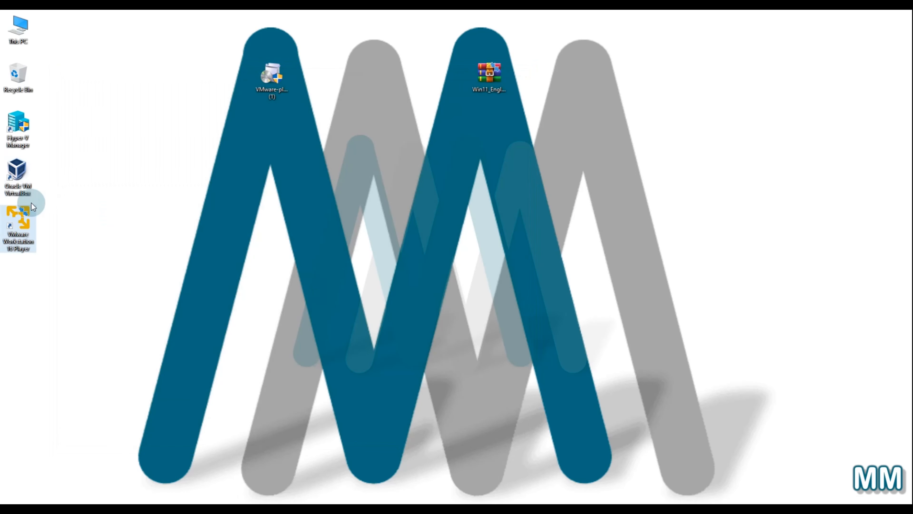
- Reopen VMware Workstation 16 Player, power on the Windows 11 64 Bit virtual machine and boot it from the CD/DVD
click(31, 217)
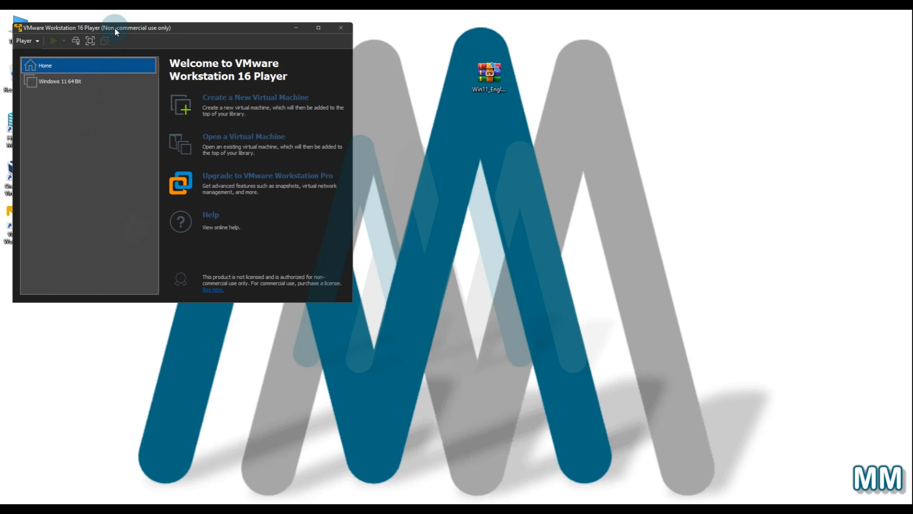
drag(115, 30, 195, 77)
click(158, 129)
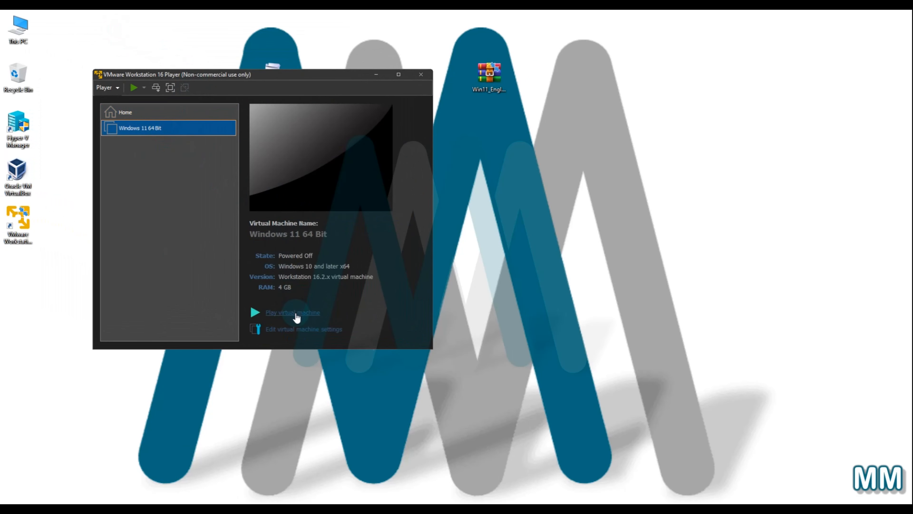
click(296, 313)
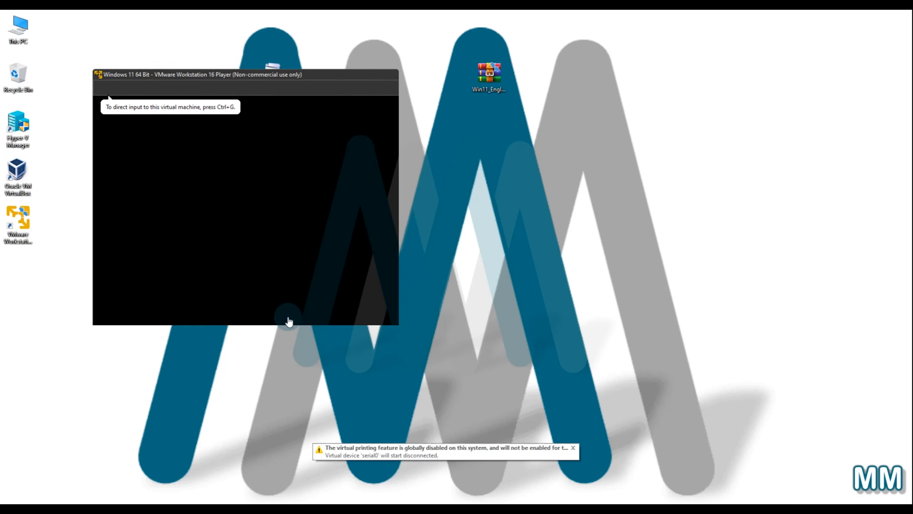
click(288, 320)
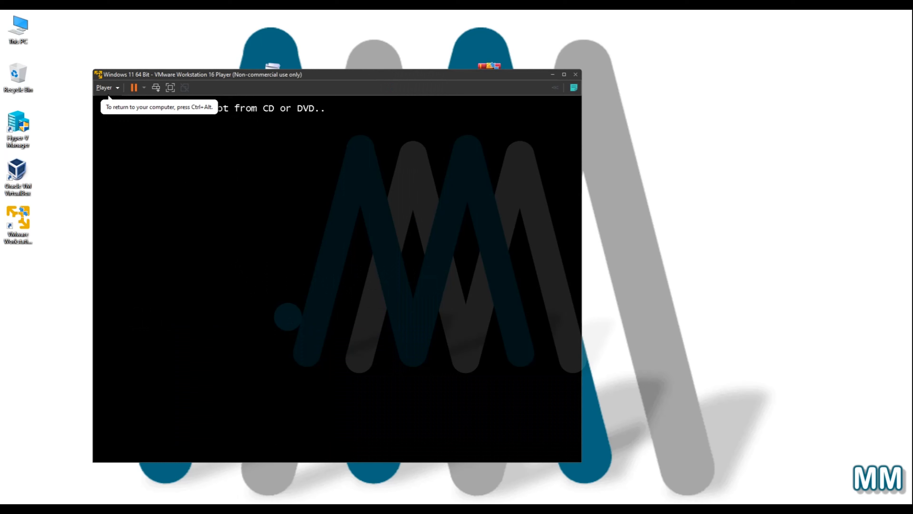
key(Return)
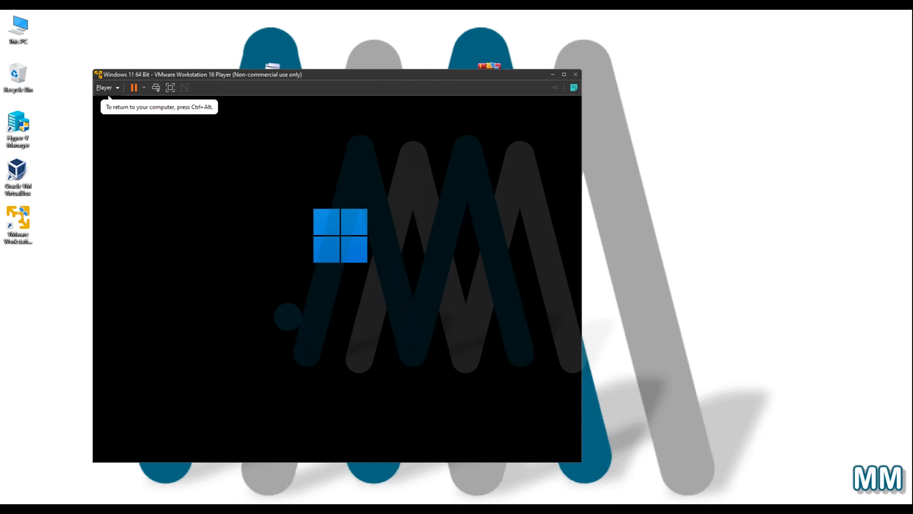
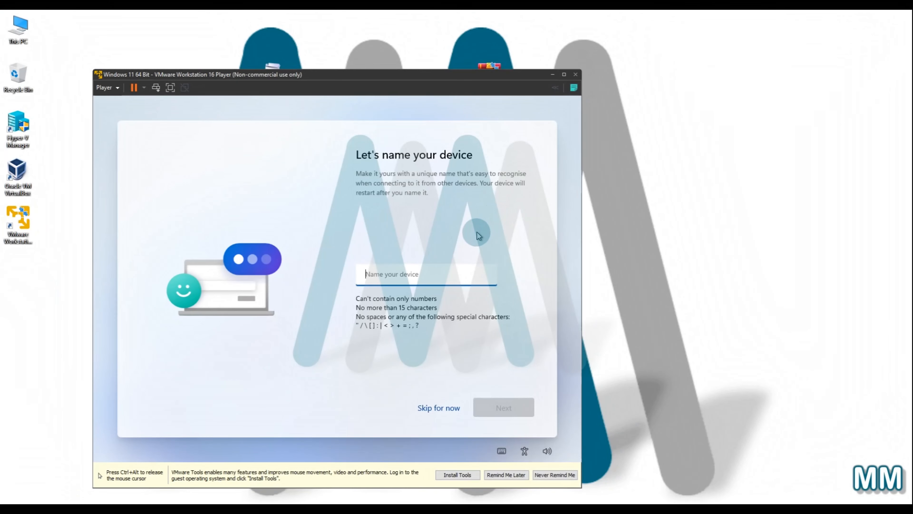
- Skip naming the device and set it up for personal use
click(445, 409)
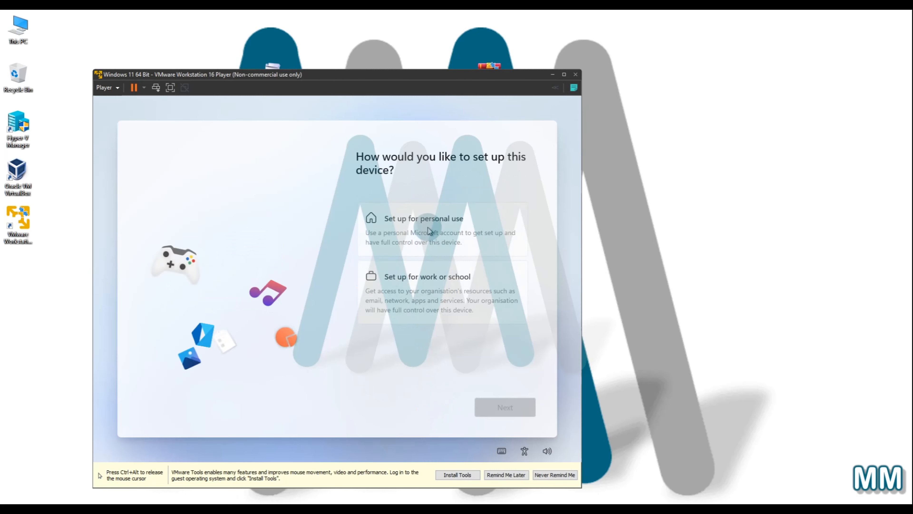
click(429, 231)
click(505, 407)
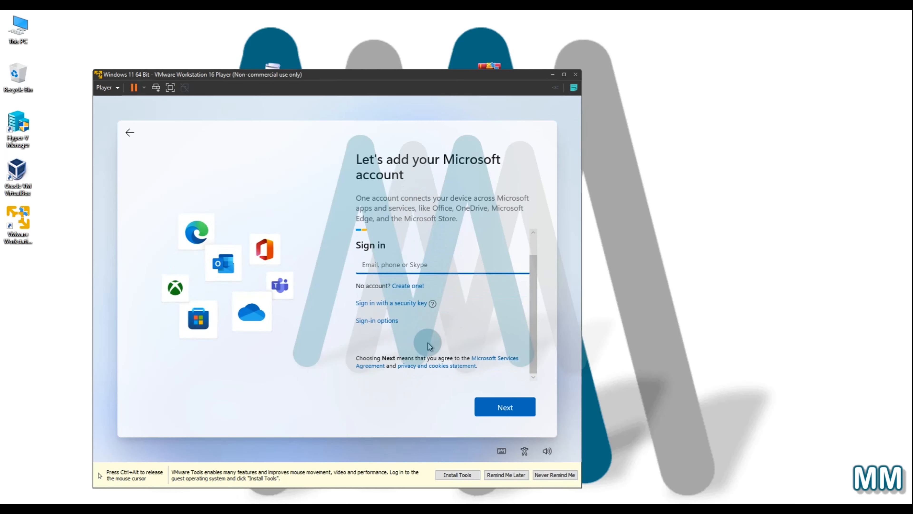
- Choose an offline account instead of a Microsoft account, enter the user's name and leave the password blank
click(384, 320)
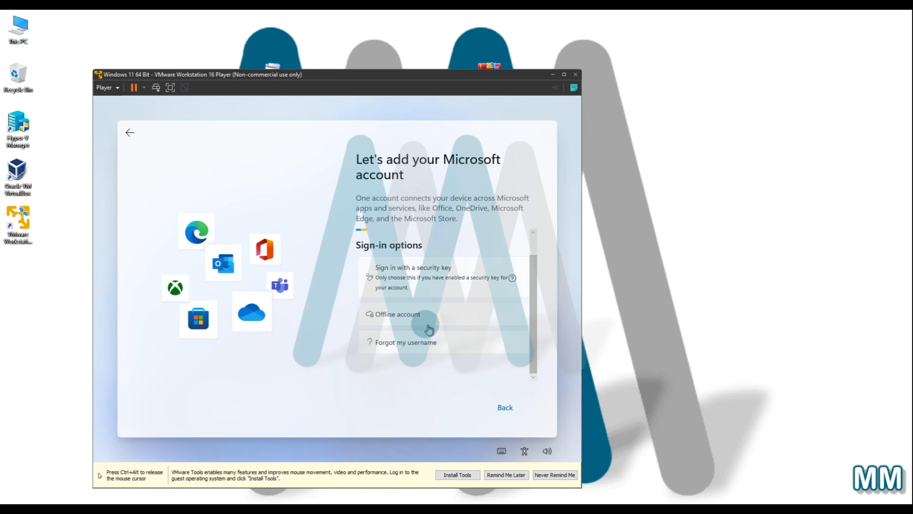
click(412, 317)
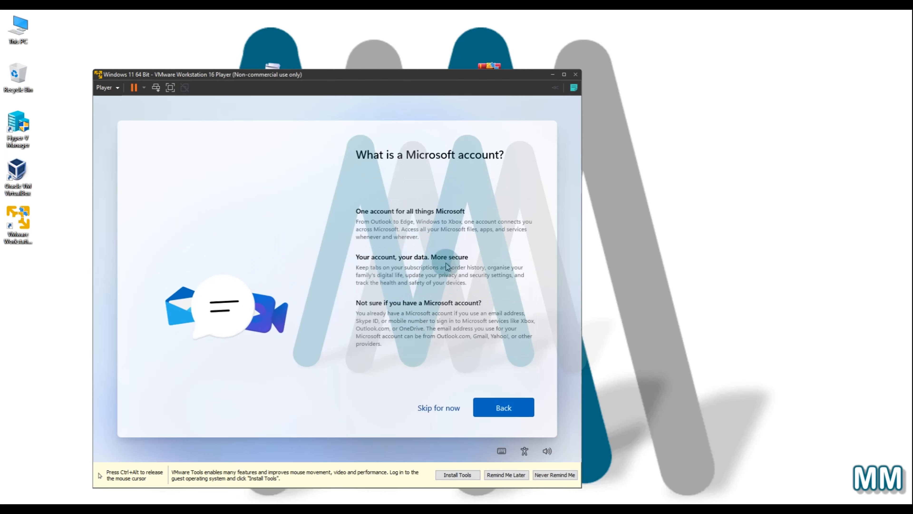
click(439, 408)
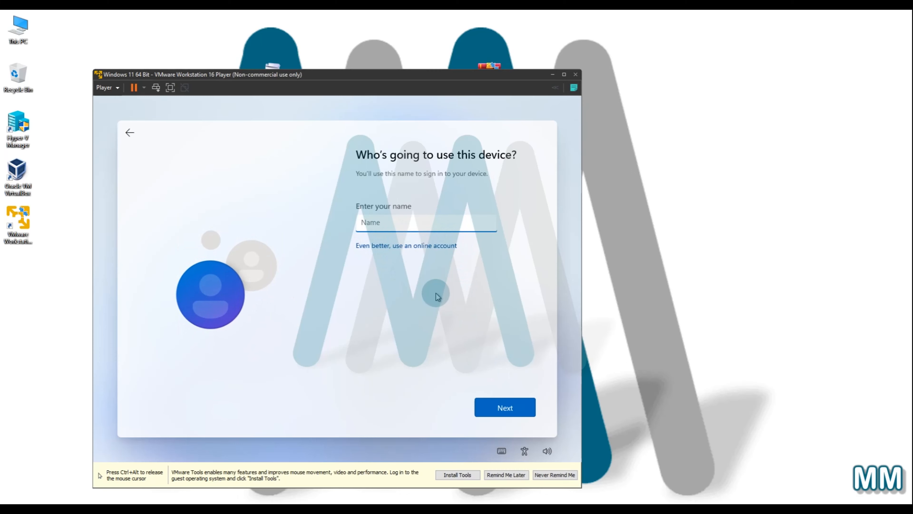
click(503, 406)
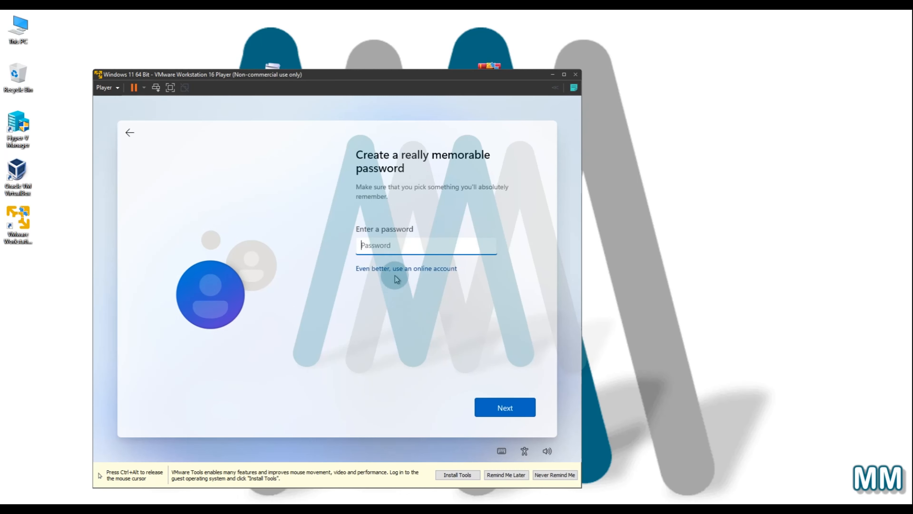
click(522, 418)
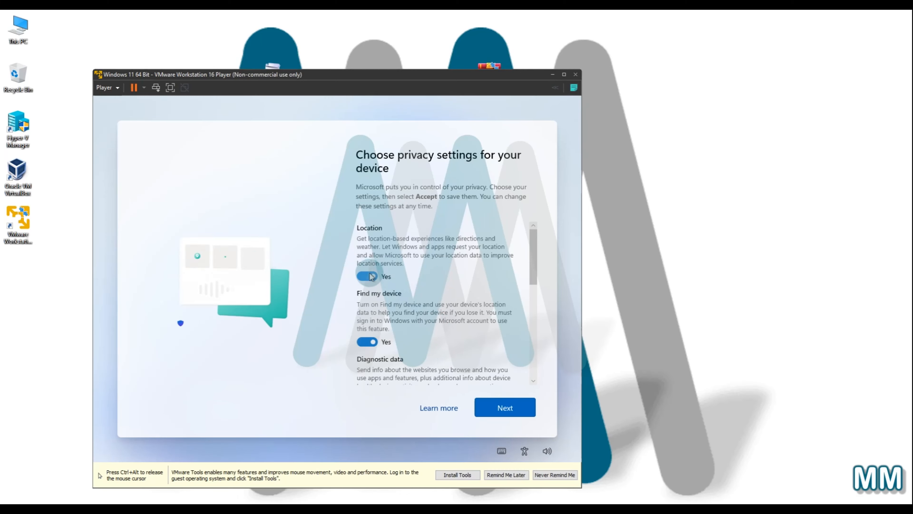
- Turn off location, Find my device, inking and typing, tailored experiences and advertising ID, limit diagnostic data to required only, and accept the privacy settings
click(367, 276)
click(369, 334)
scroll(370, 334, down, 2)
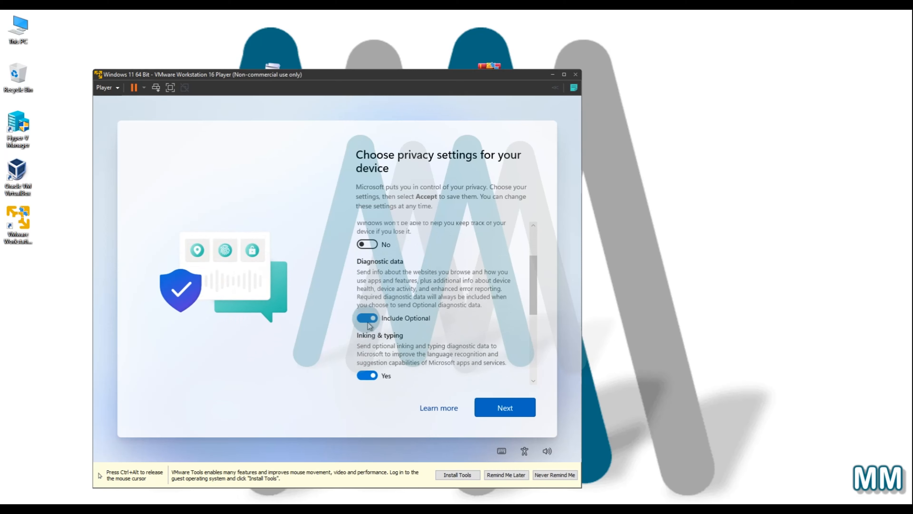
click(366, 318)
click(370, 375)
scroll(374, 360, down, 2)
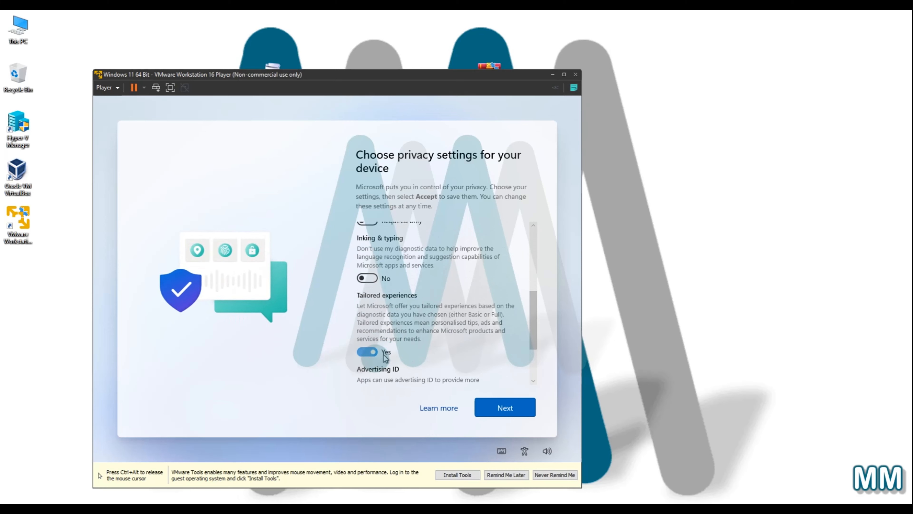
click(382, 352)
scroll(383, 359, down, 1)
scroll(385, 359, down, 1)
click(367, 333)
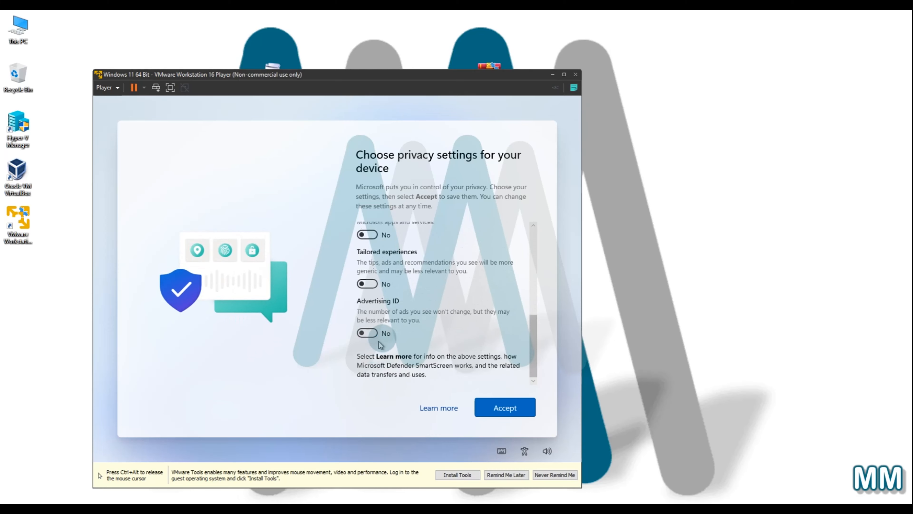
click(503, 410)
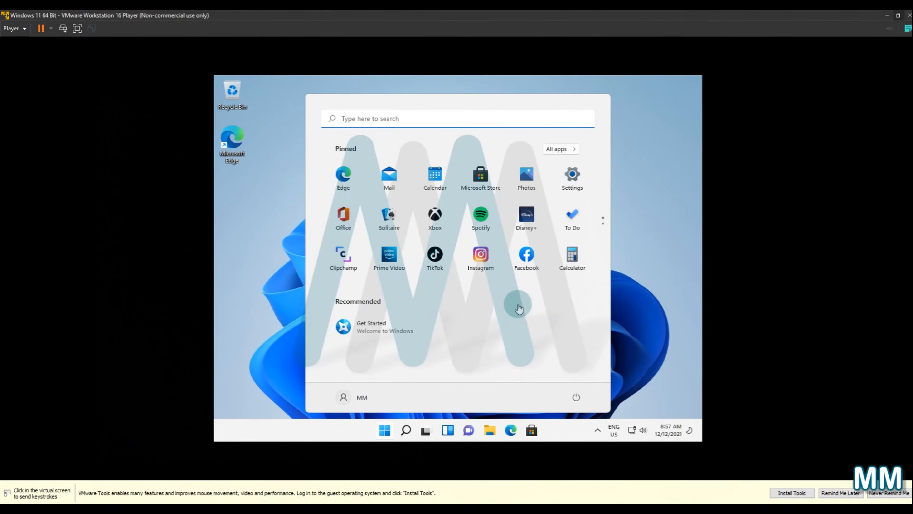
- Look through both pages of pinned apps in the Windows 11 Start menu
click(396, 428)
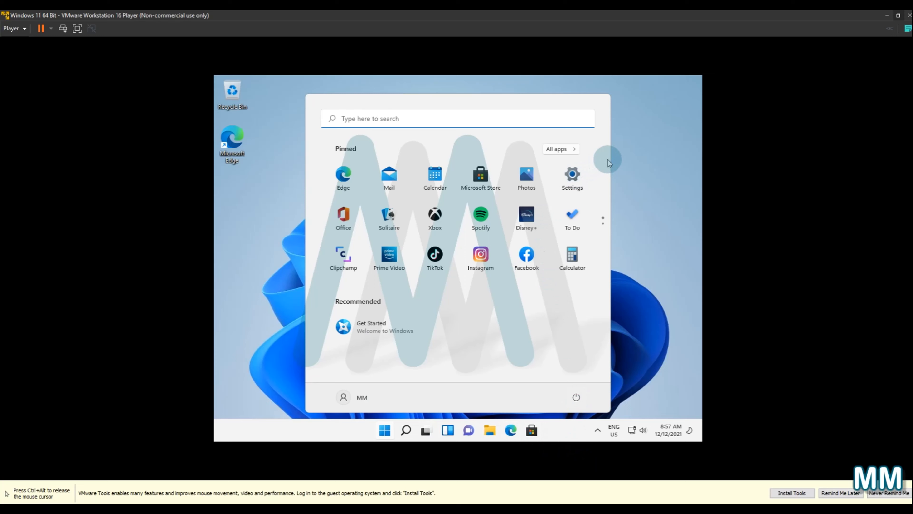
click(663, 164)
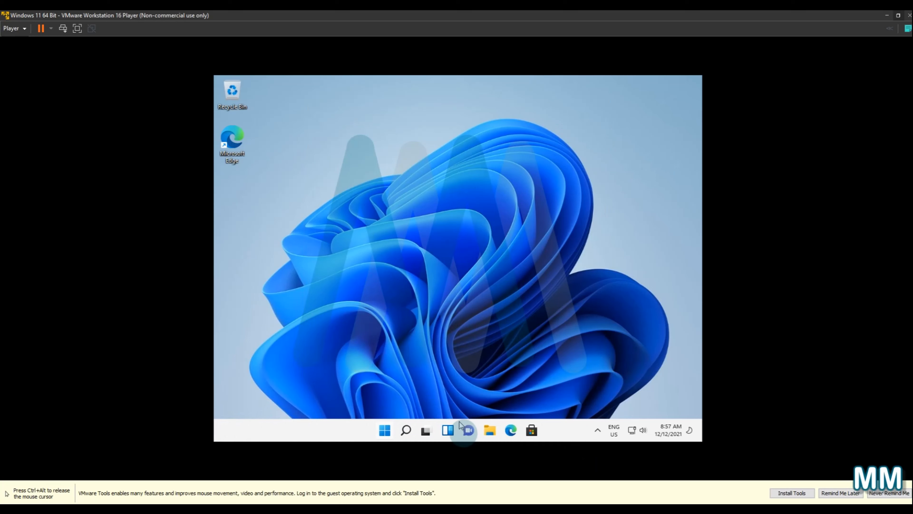
key(super)
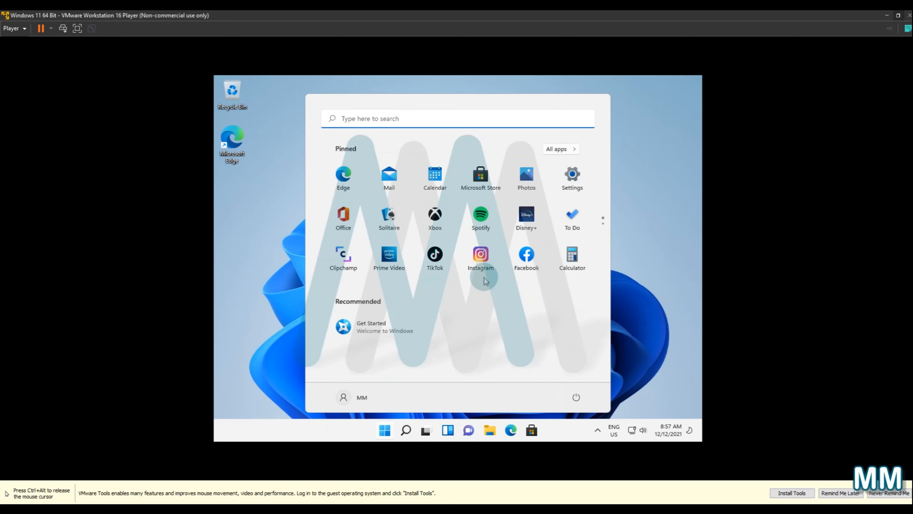
click(603, 231)
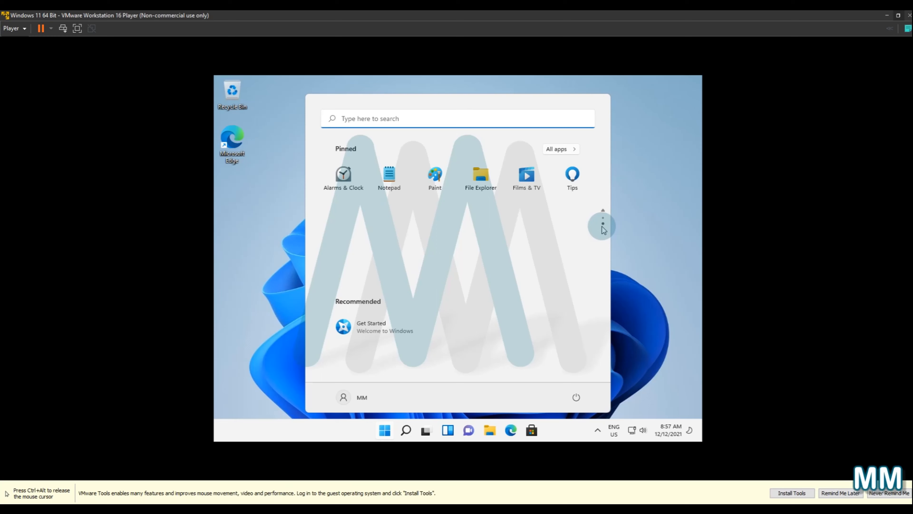
click(603, 212)
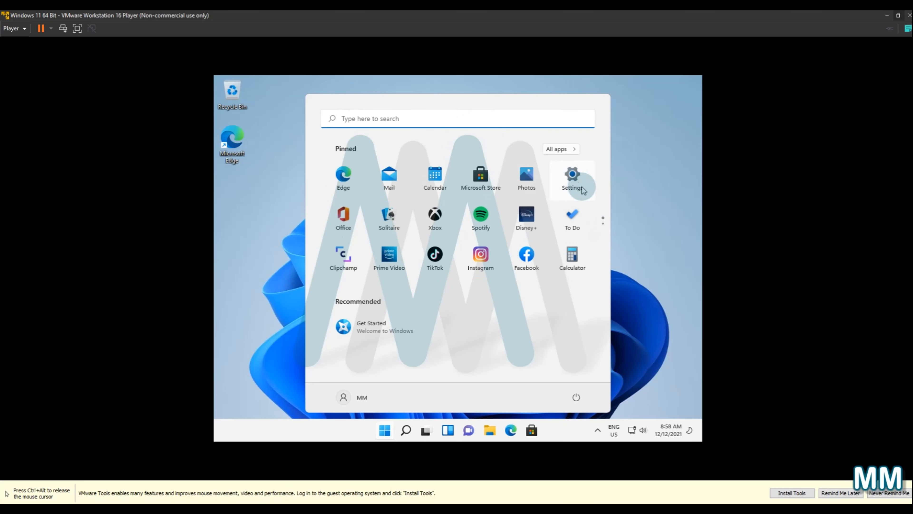
- Open the Windows Settings app, review the System page and close it
click(556, 182)
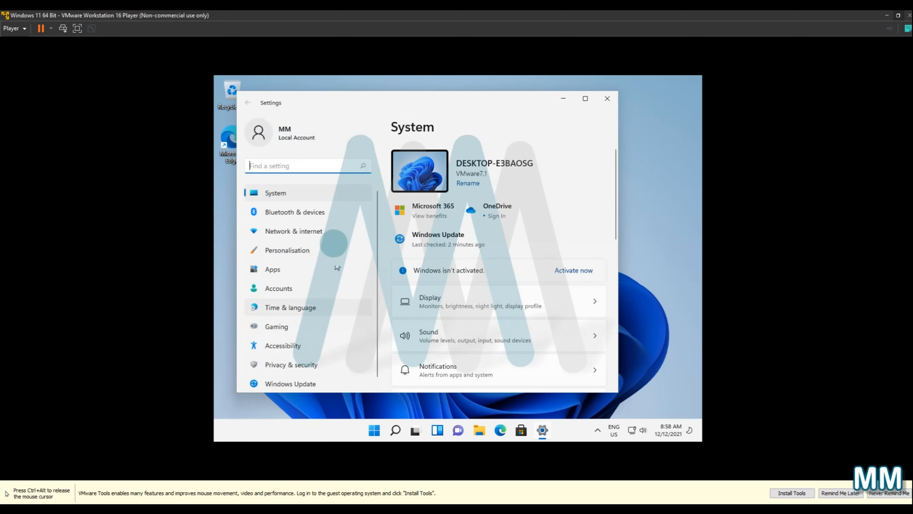
scroll(458, 269, down, 6)
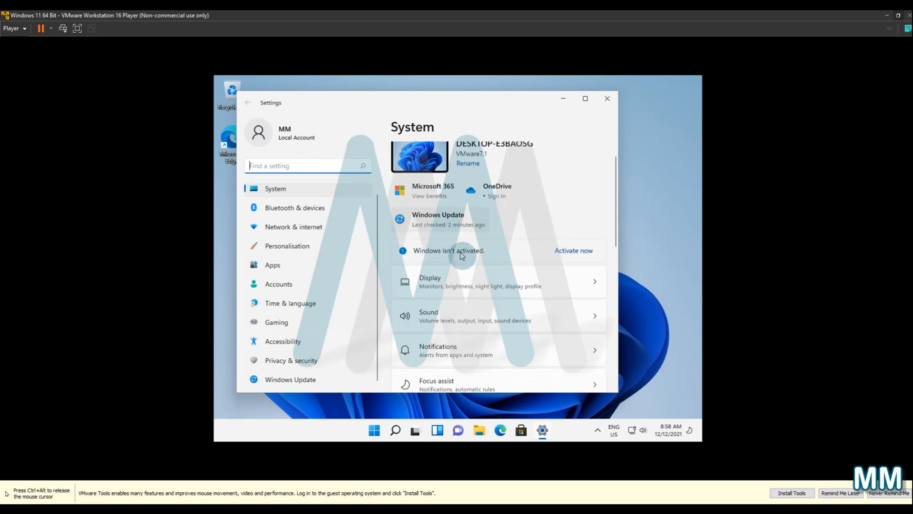
scroll(458, 273, up, 6)
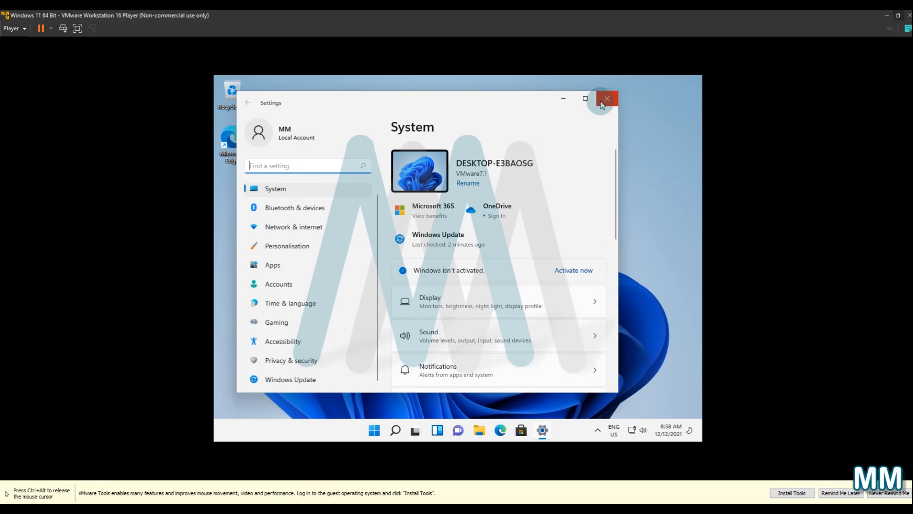
click(607, 98)
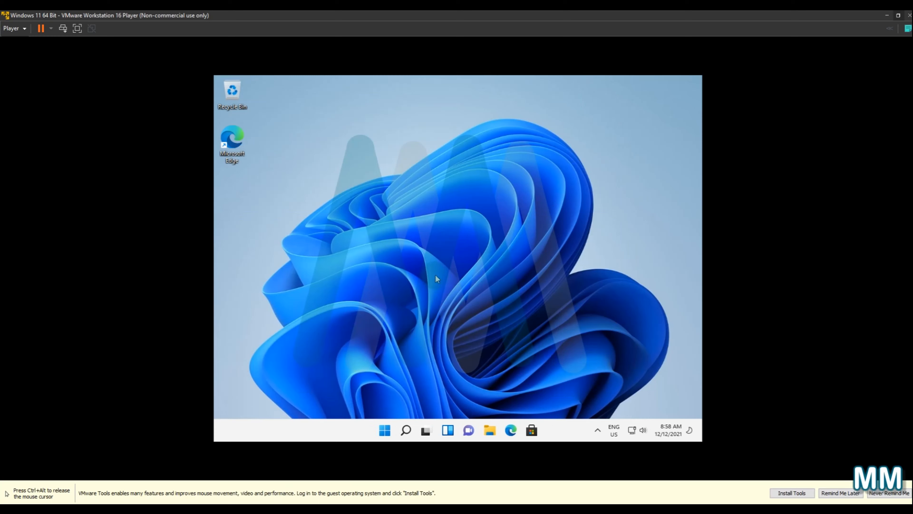
- Shut down Windows 11 in the virtual machine
click(385, 430)
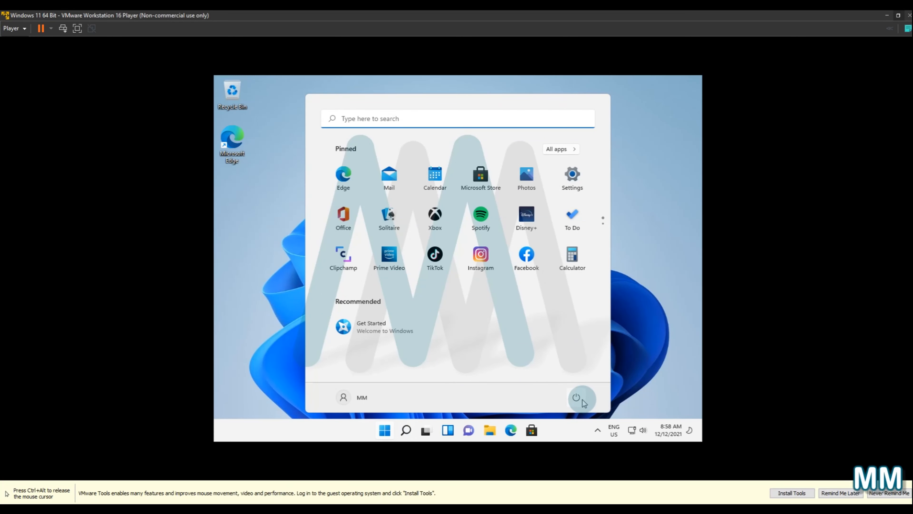
click(582, 400)
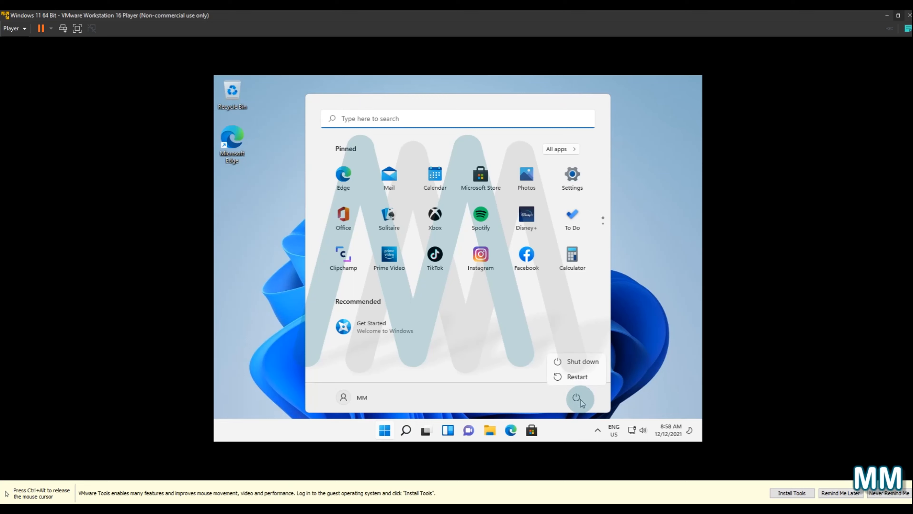
click(589, 362)
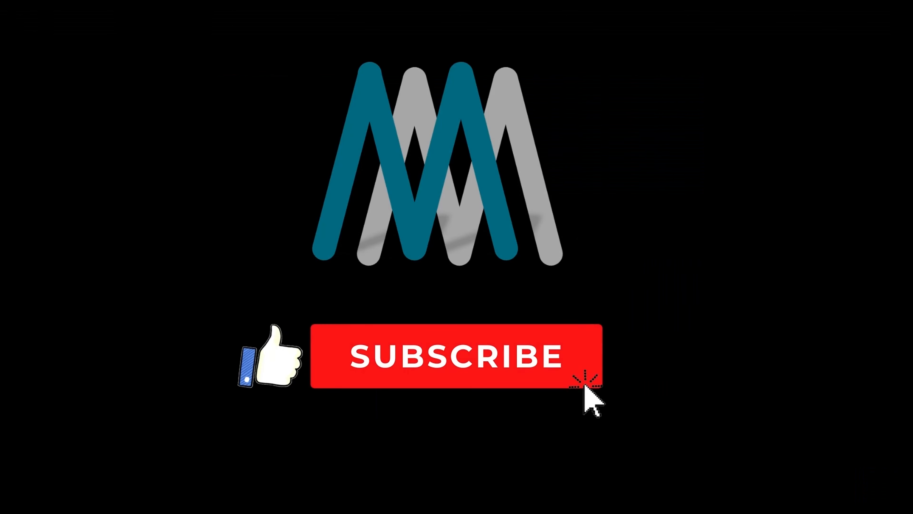